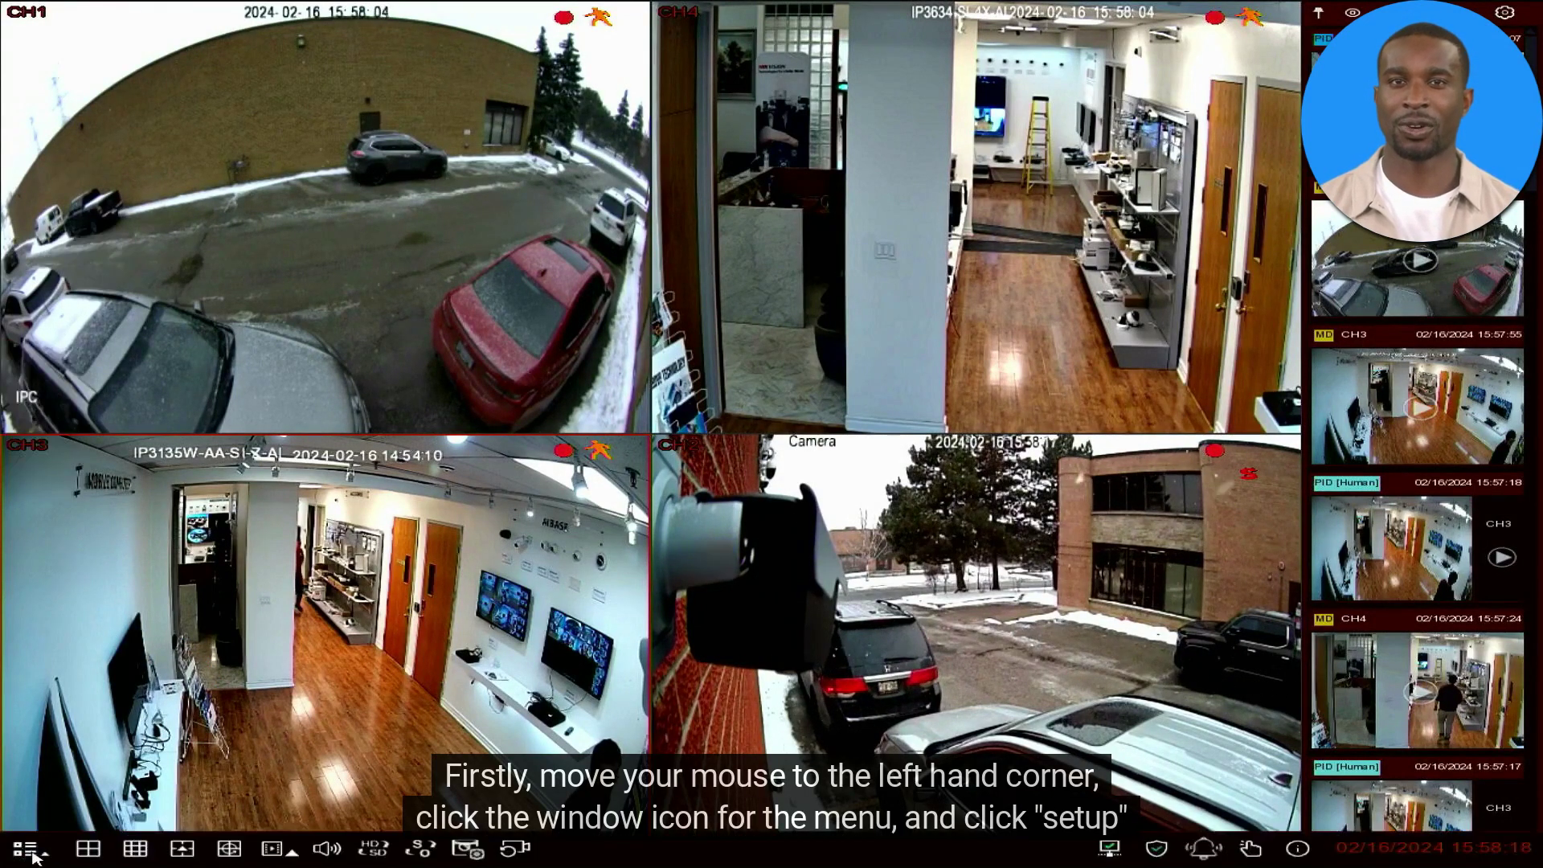
# - Go from the main menu to Setup and open the AI detection settings
pyautogui.click(33, 850)
pyautogui.click(68, 727)
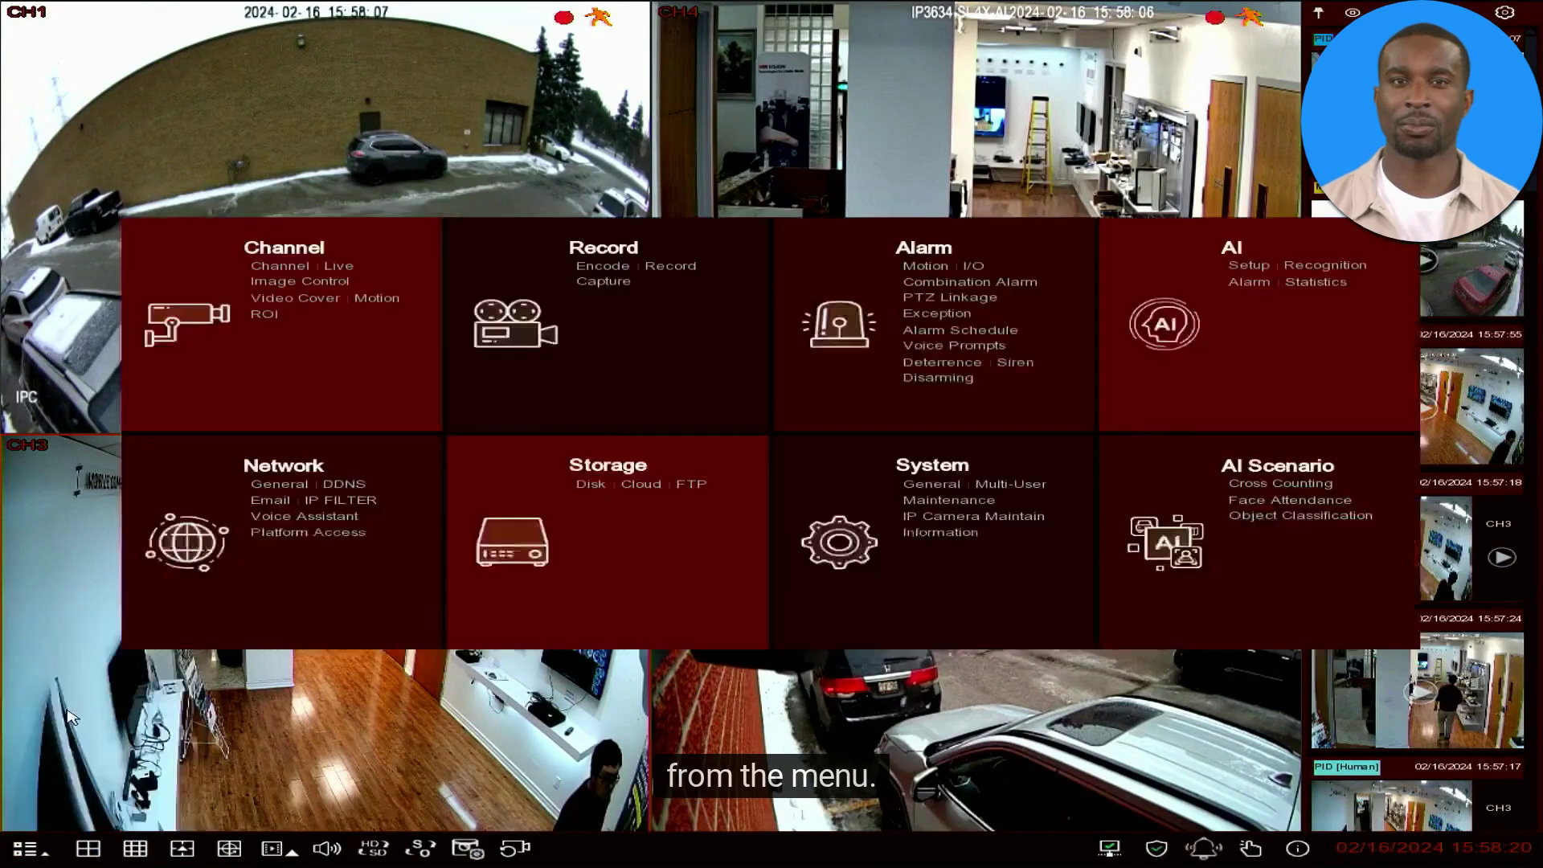
pyautogui.click(1229, 254)
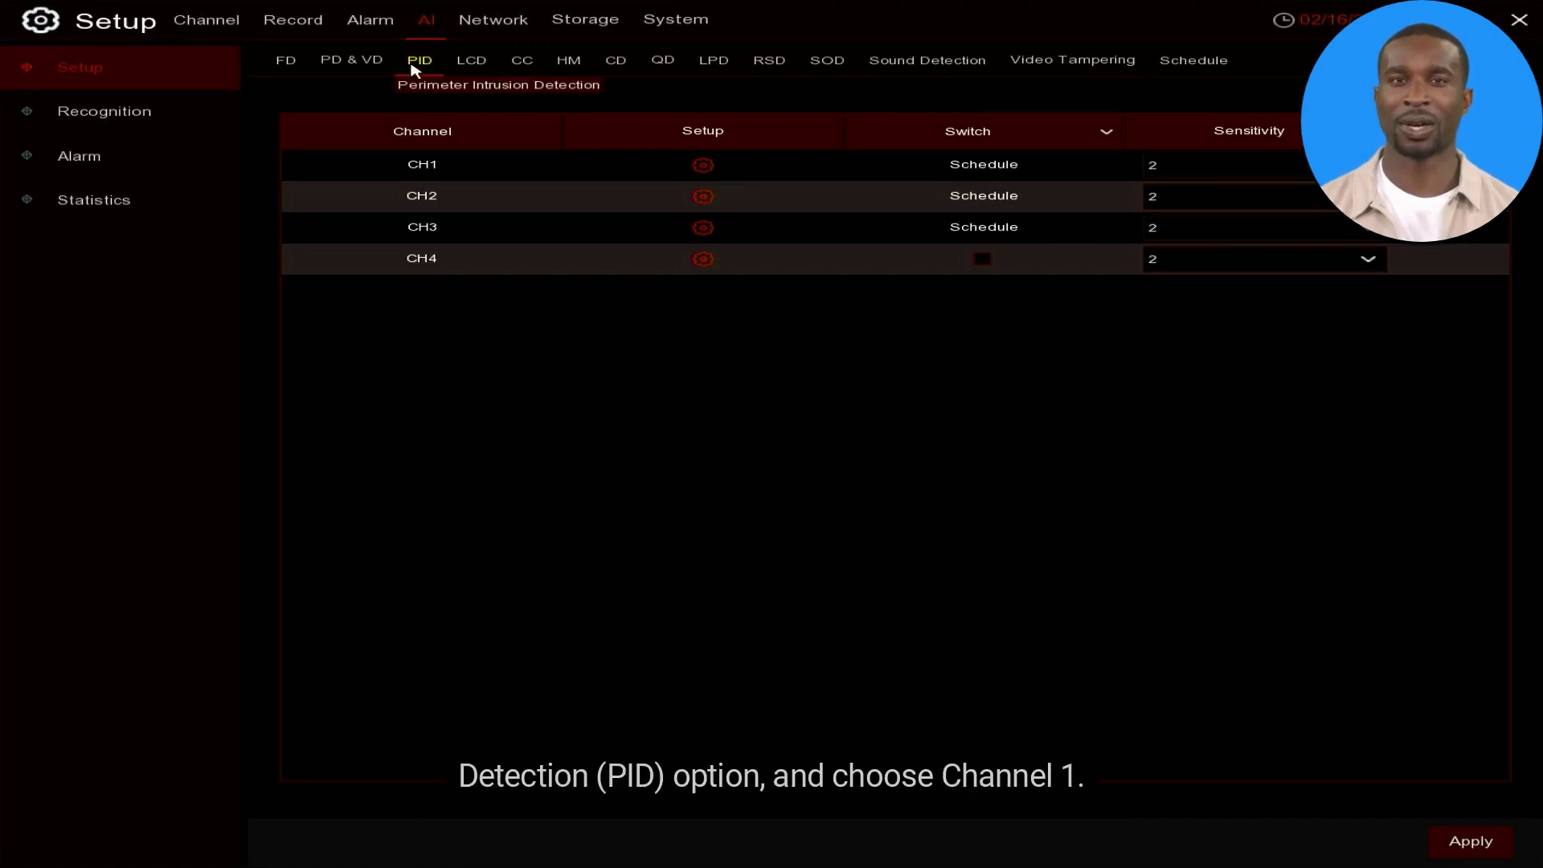
# - Open CH1's intrusion rule and outline a four-corner zone over the middle of the parking lot
pyautogui.click(703, 166)
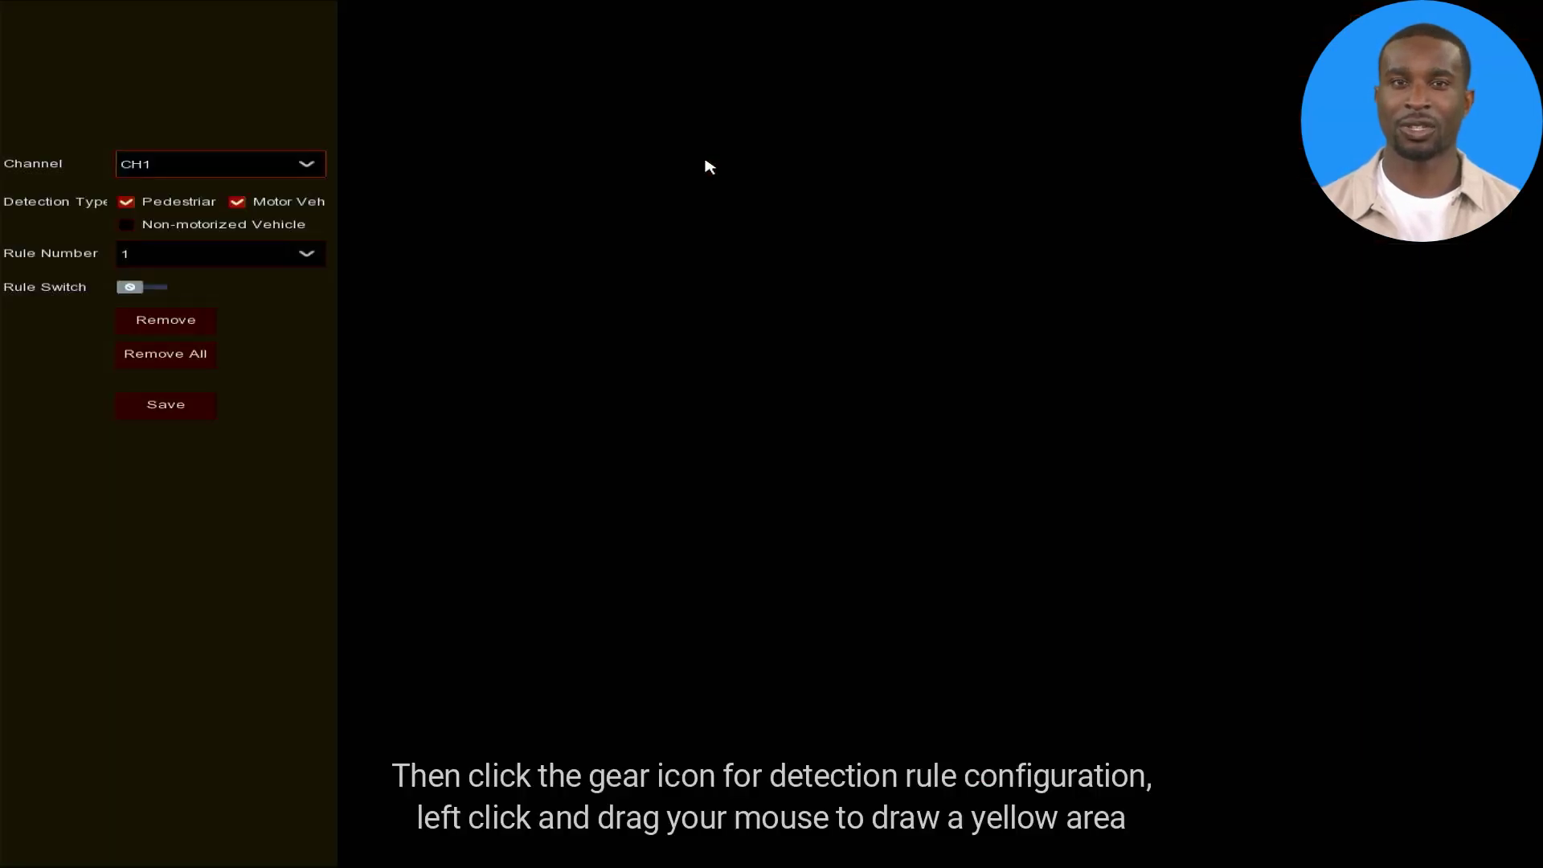
pyautogui.click(672, 432)
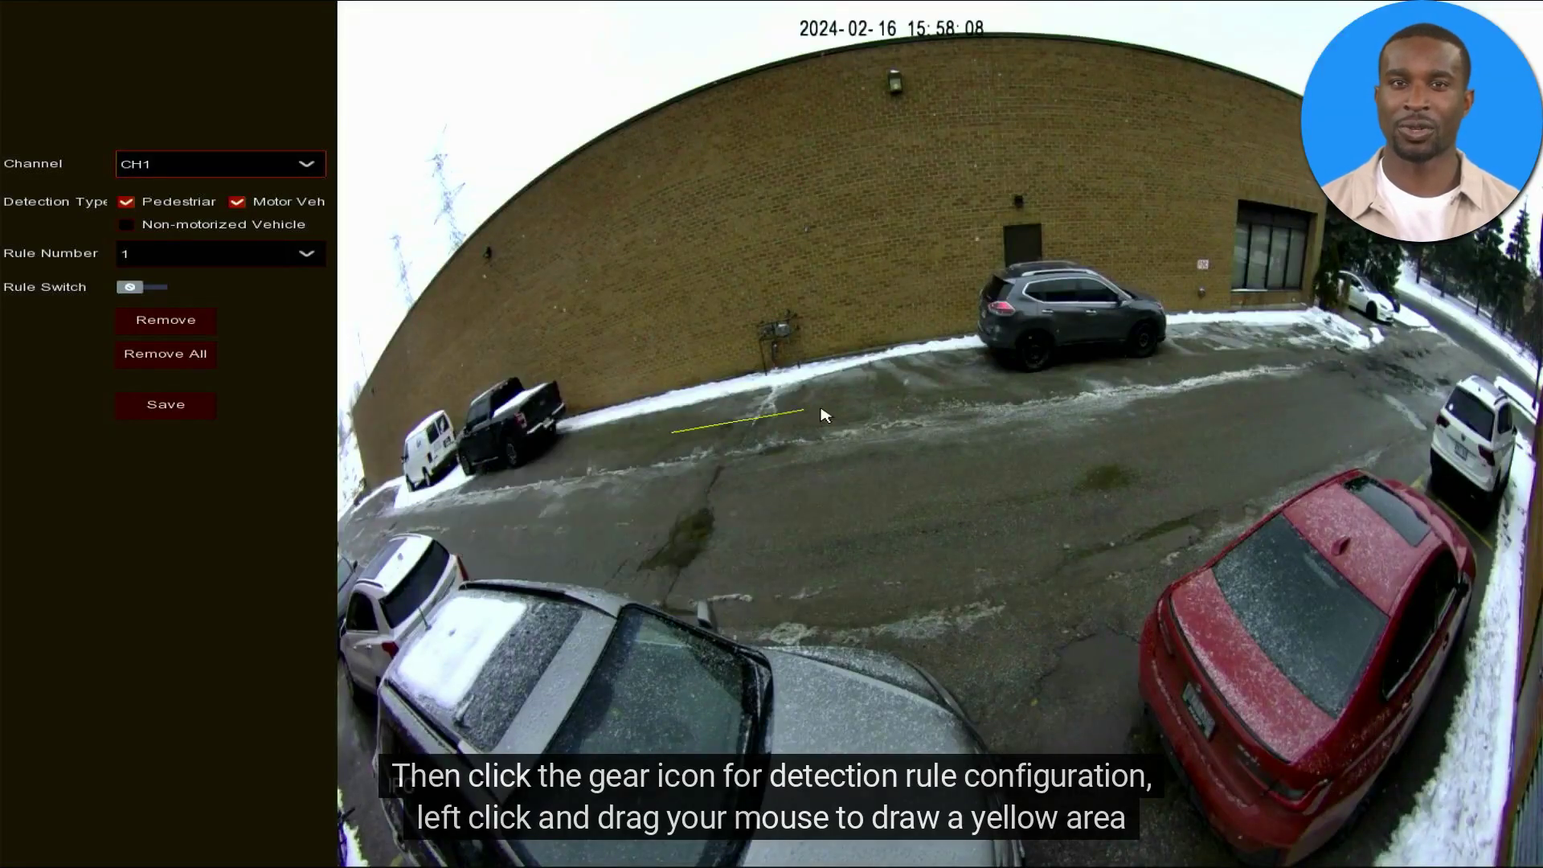
pyautogui.click(1219, 337)
pyautogui.click(1416, 475)
pyautogui.click(705, 716)
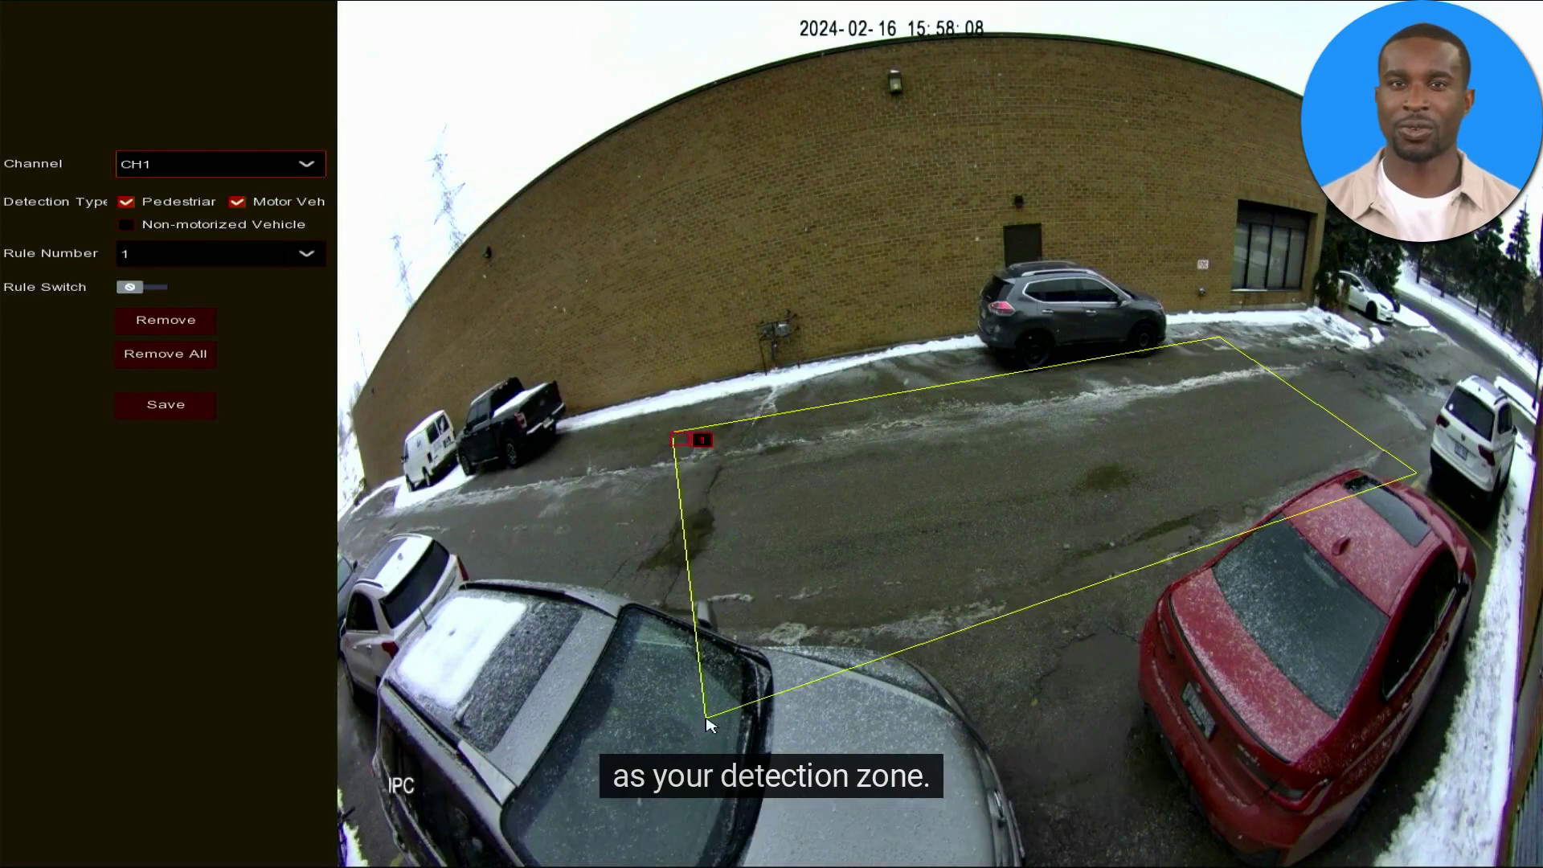
# - Turn on CH1's rule switch and save the rule
pyautogui.click(131, 291)
pyautogui.click(180, 408)
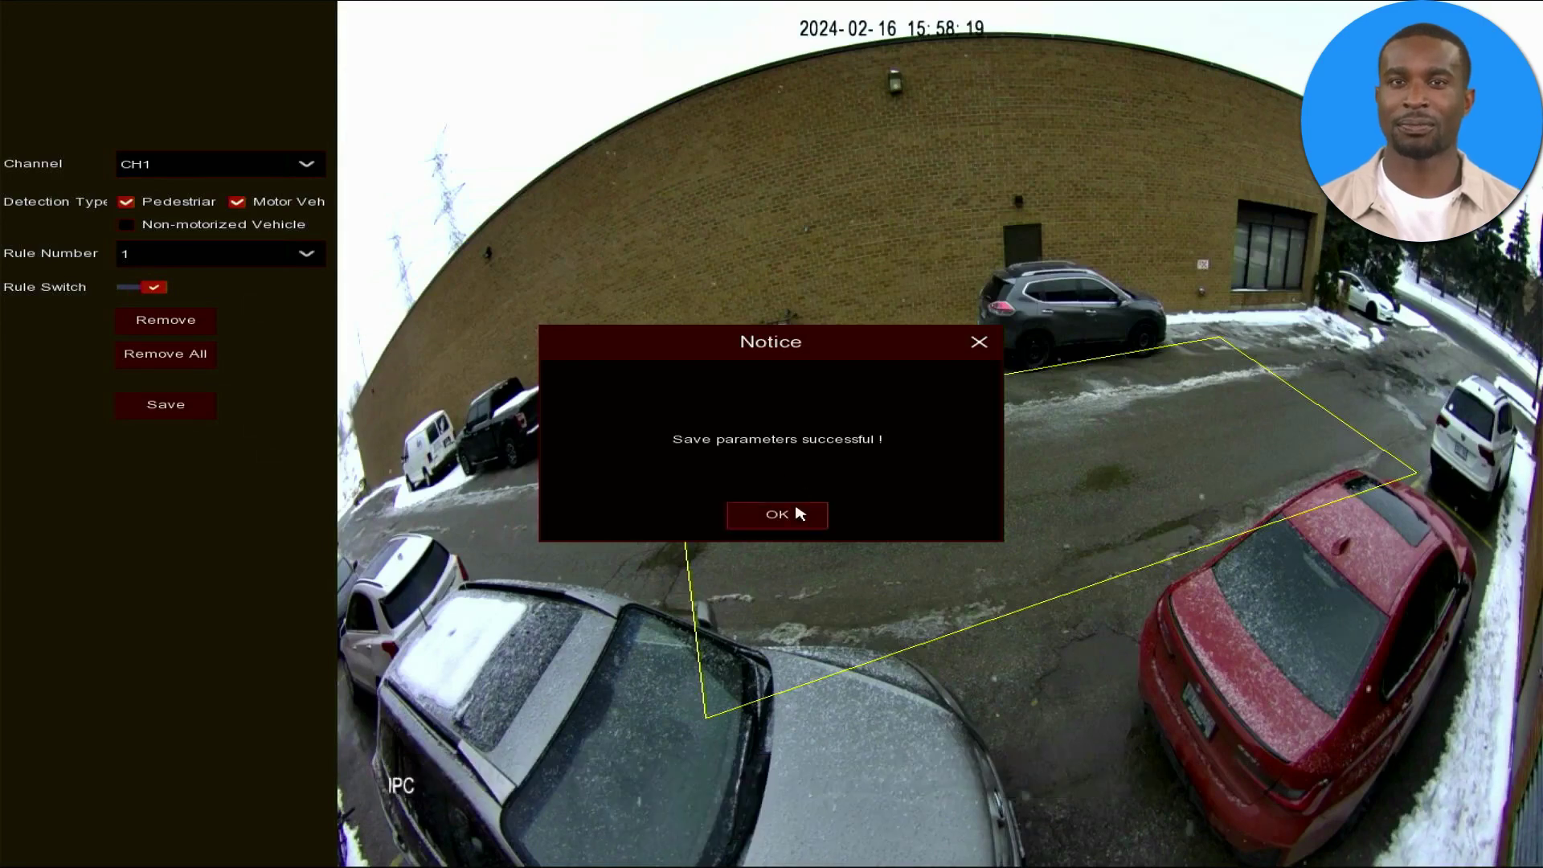
pyautogui.click(797, 511)
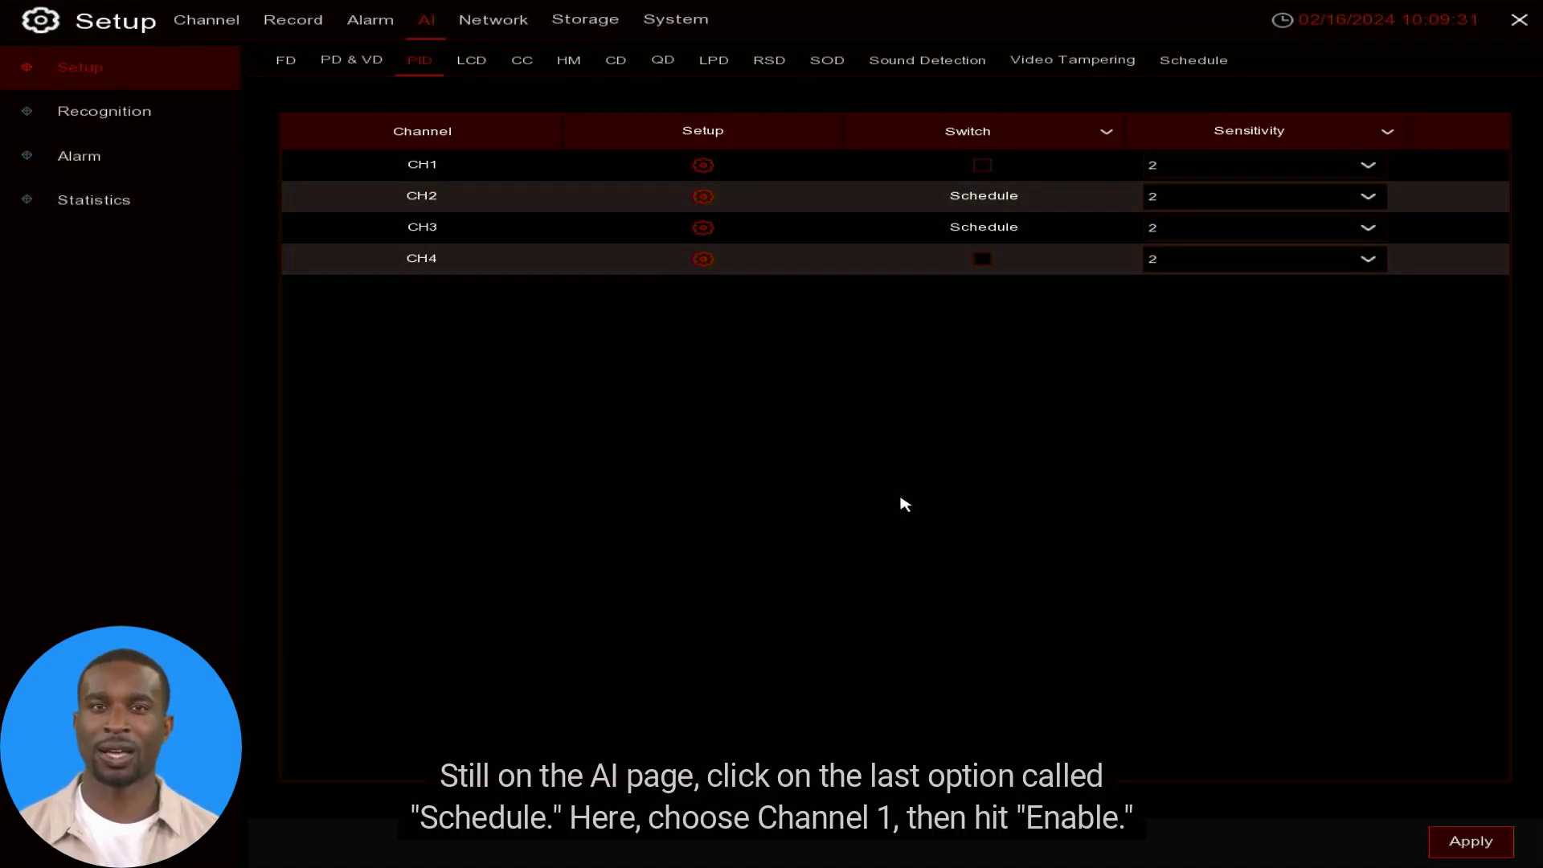
# - On the AI schedule, select CH1, enable its schedule and choose PID as the function
pyautogui.click(1195, 62)
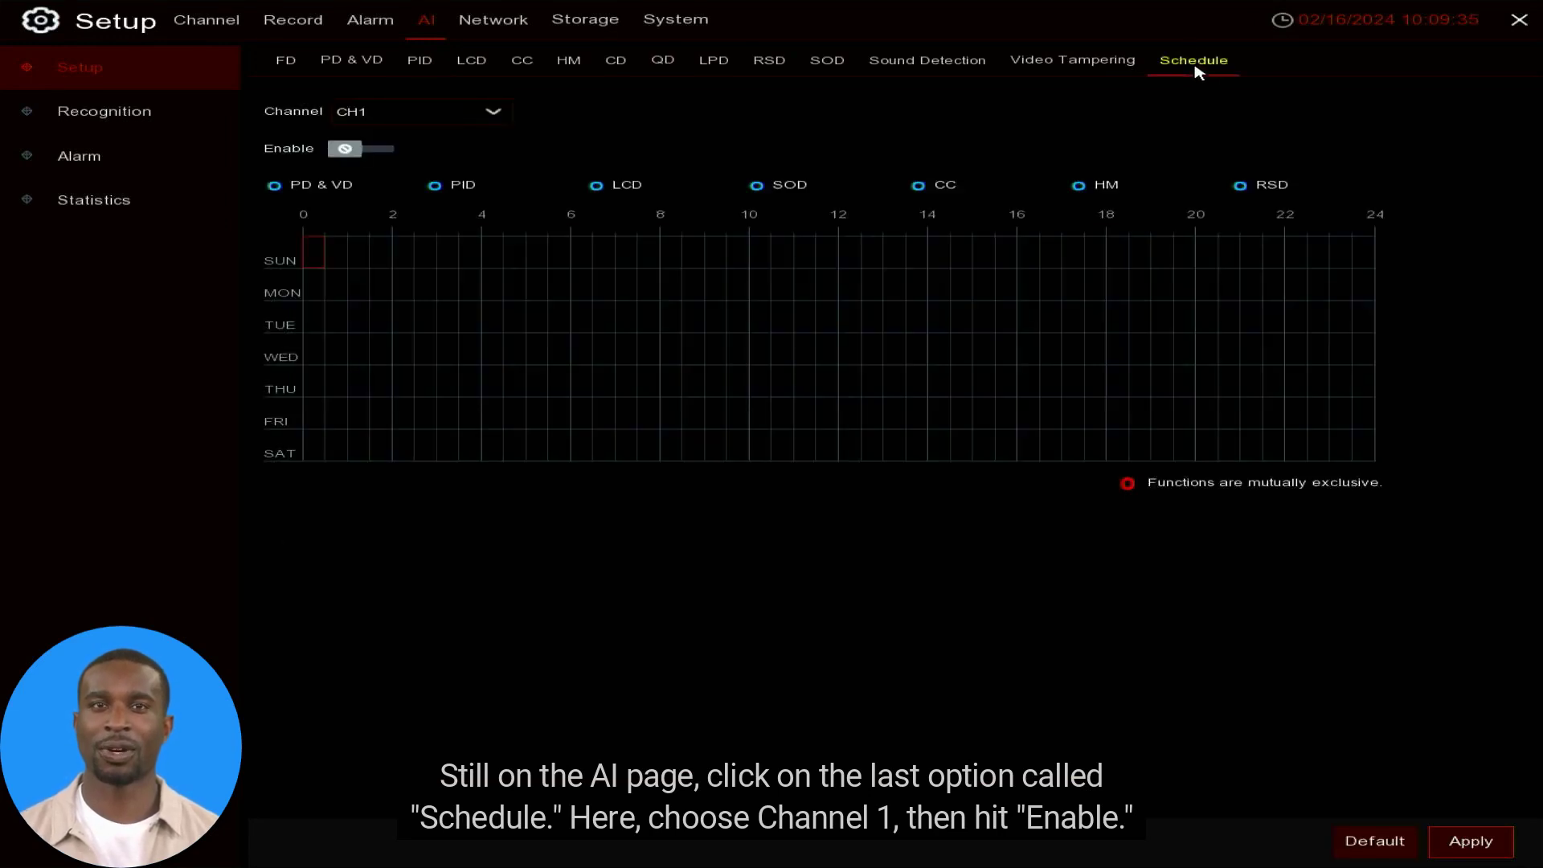
pyautogui.click(389, 113)
pyautogui.click(394, 134)
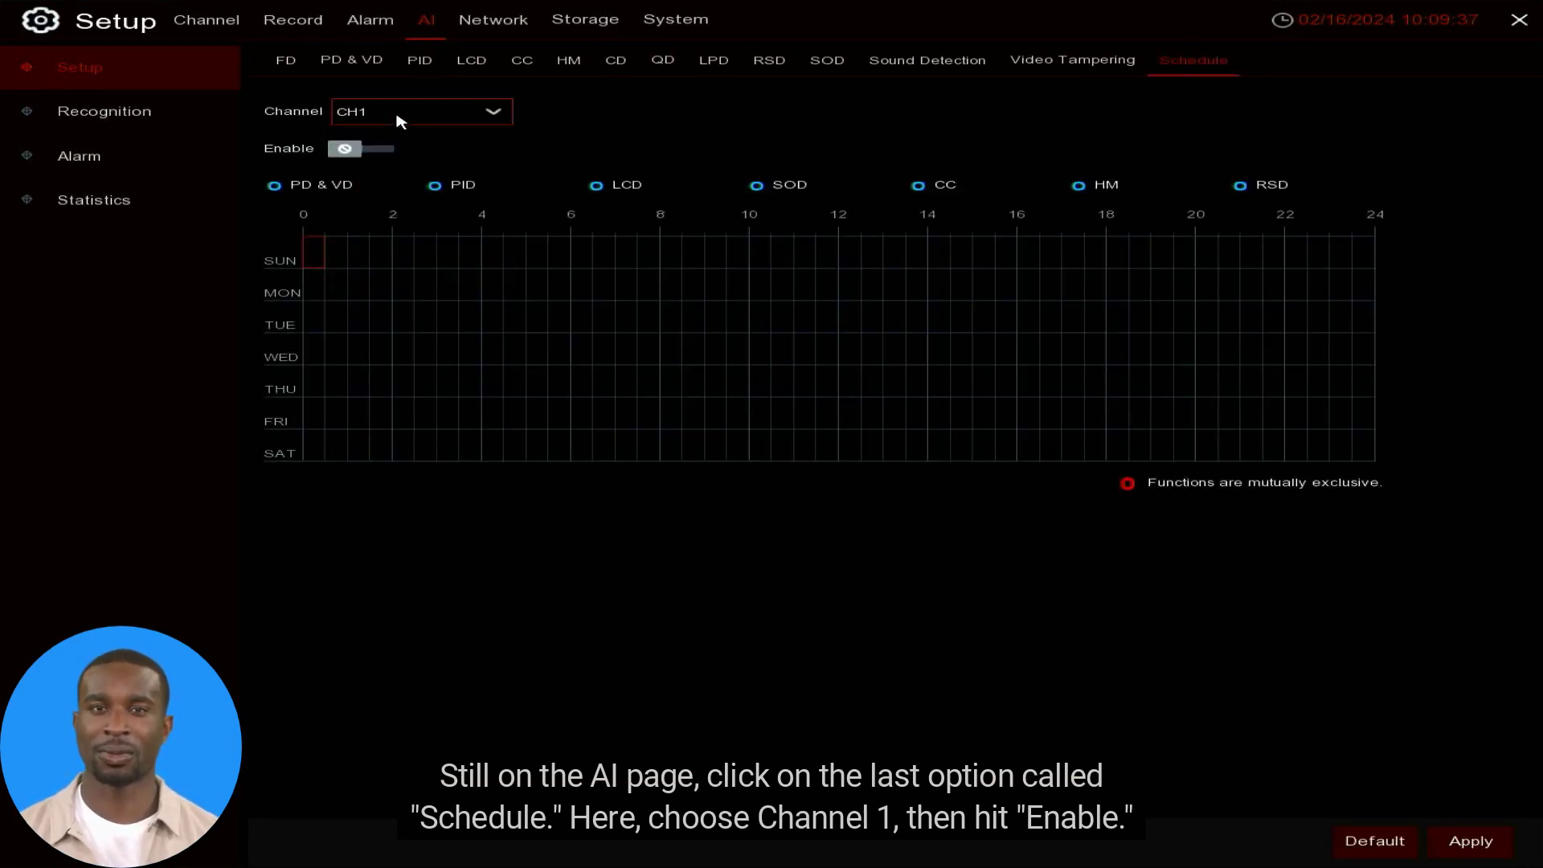
pyautogui.click(360, 149)
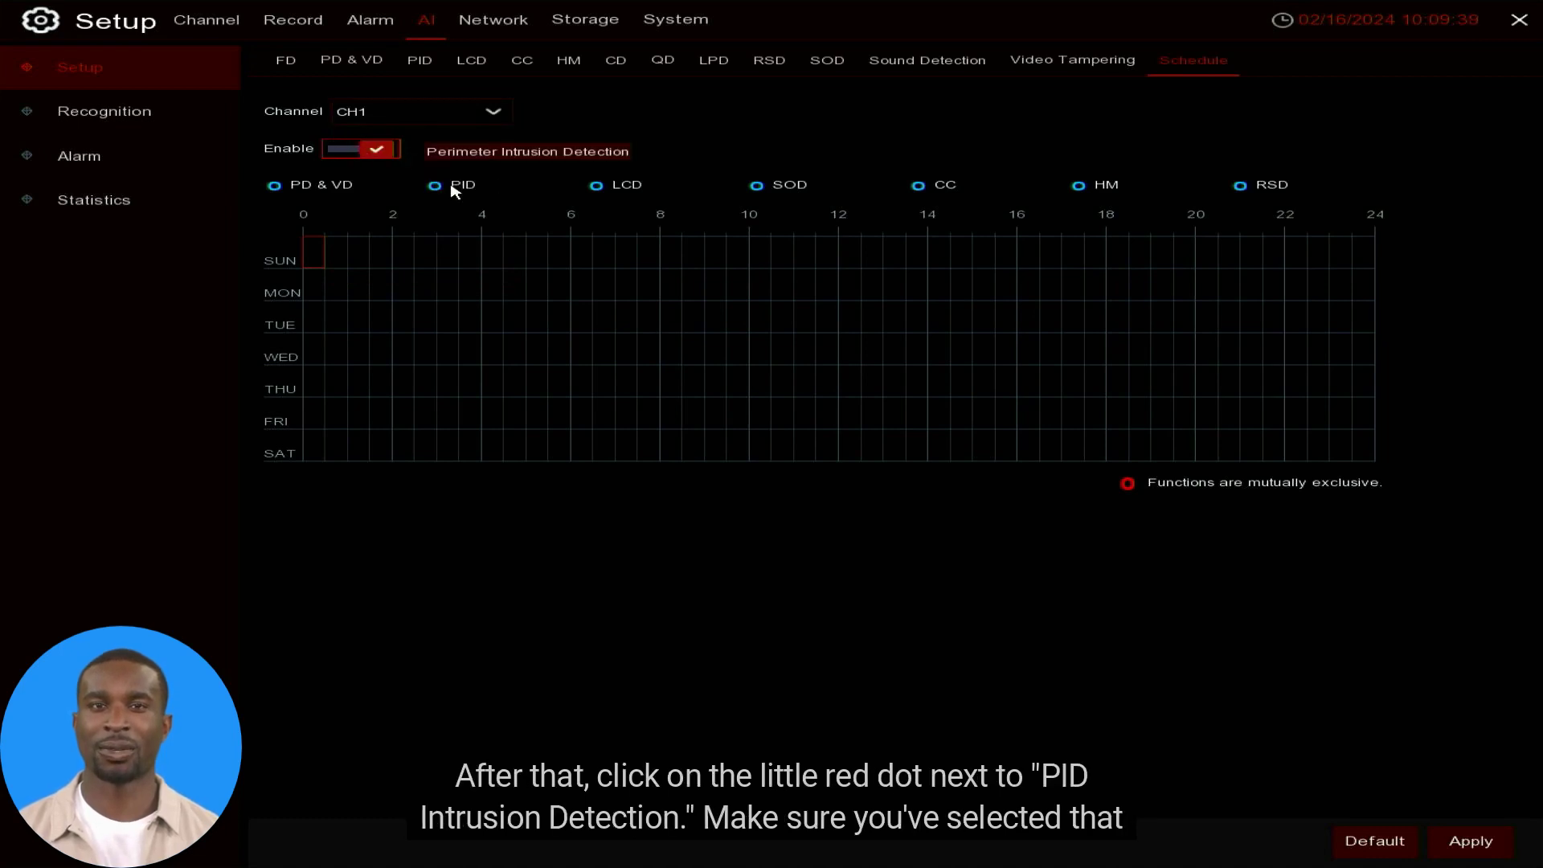
pyautogui.click(455, 190)
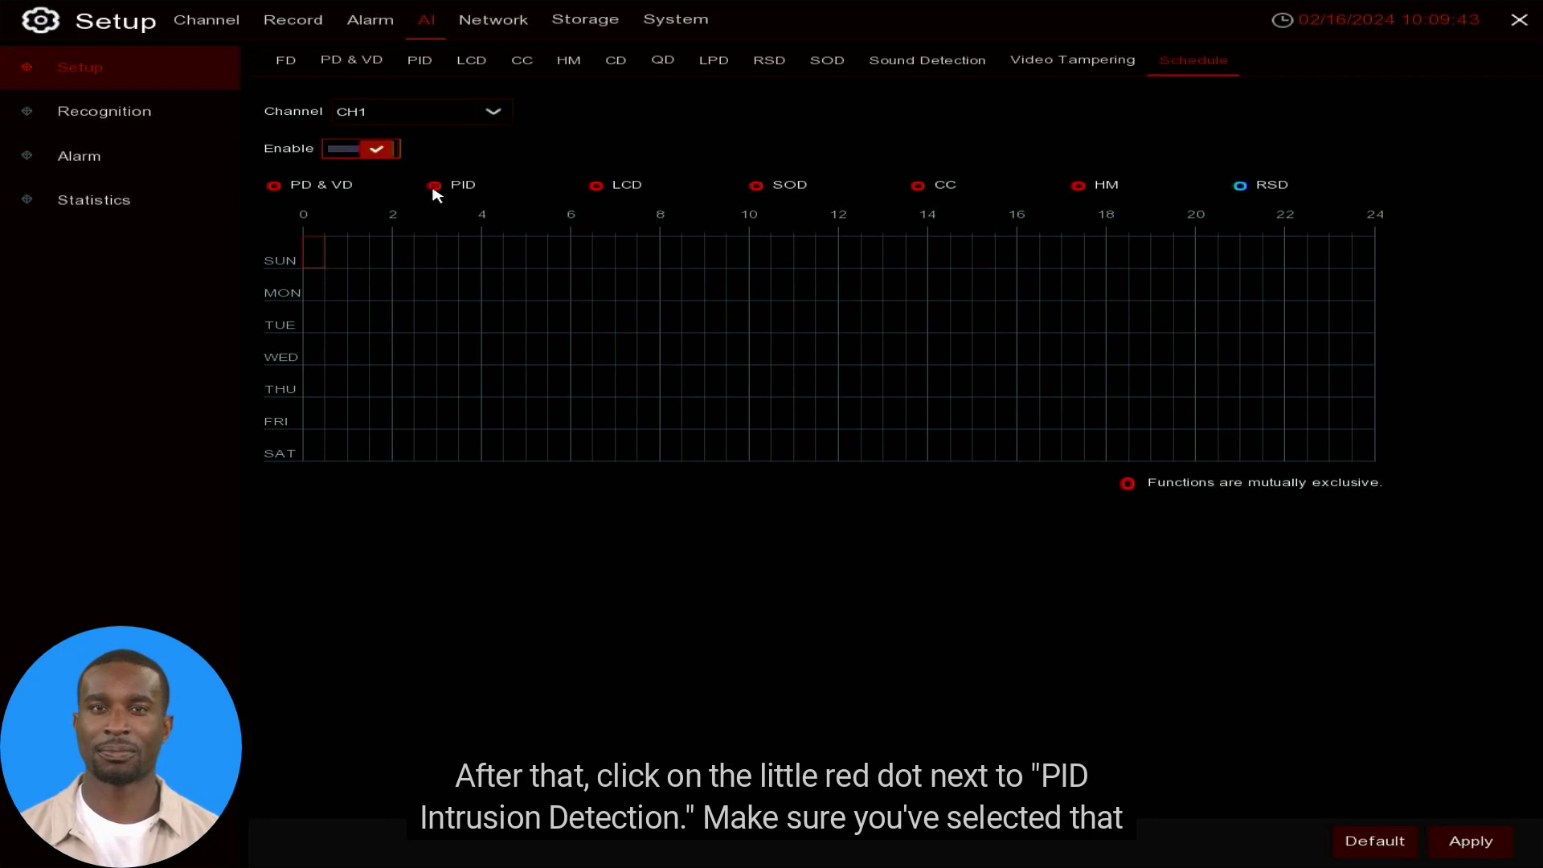
# - Mark every day, all 24 hours, and apply CH1's PID schedule
pyautogui.moveTo(318, 254); pyautogui.dragTo(1369, 464)
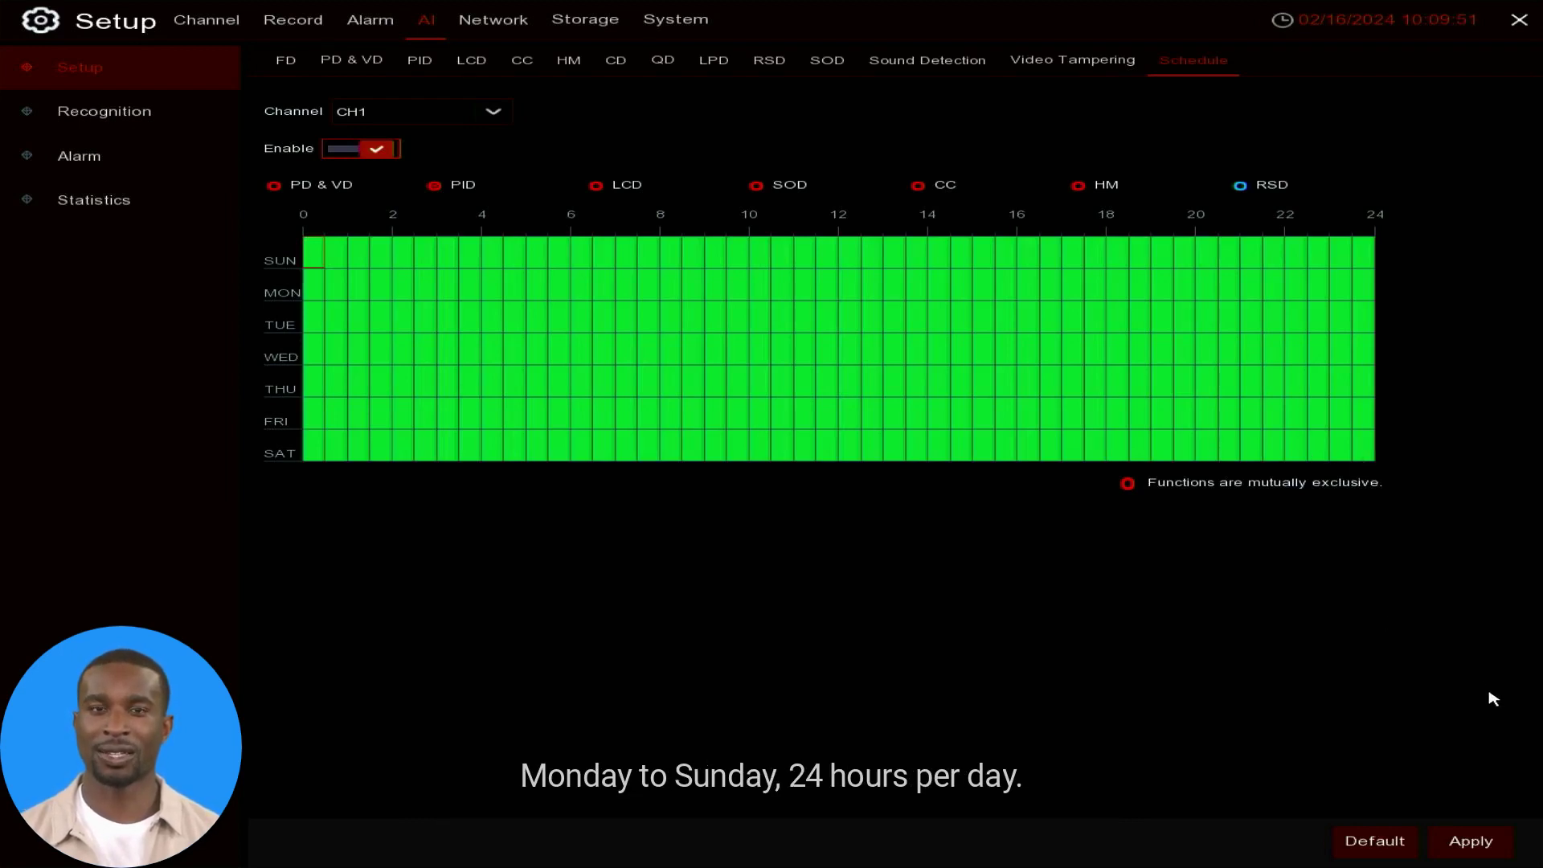
pyautogui.click(1476, 843)
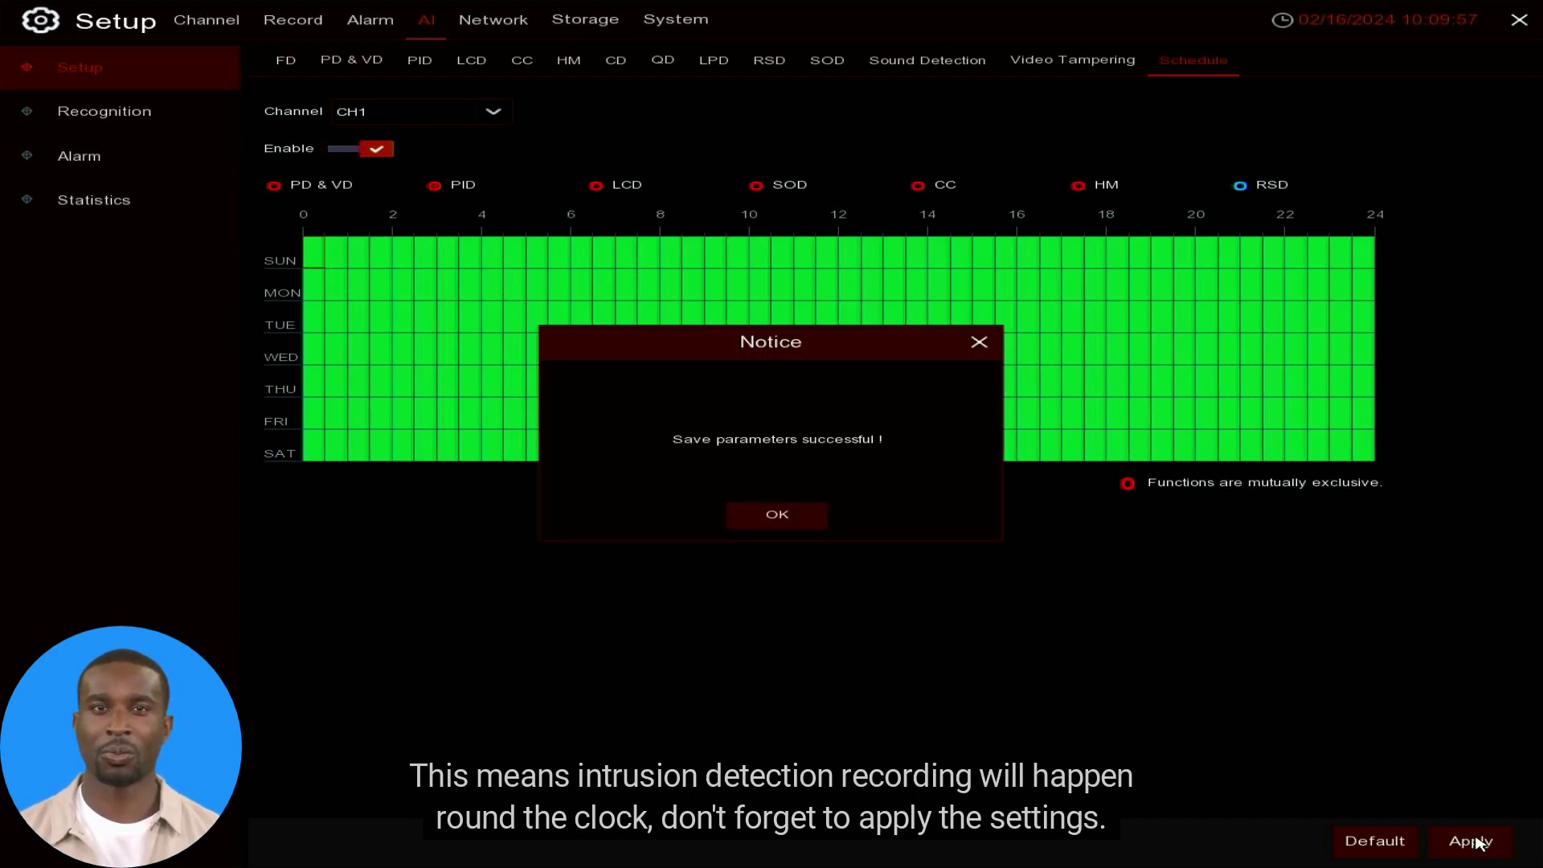
pyautogui.click(817, 519)
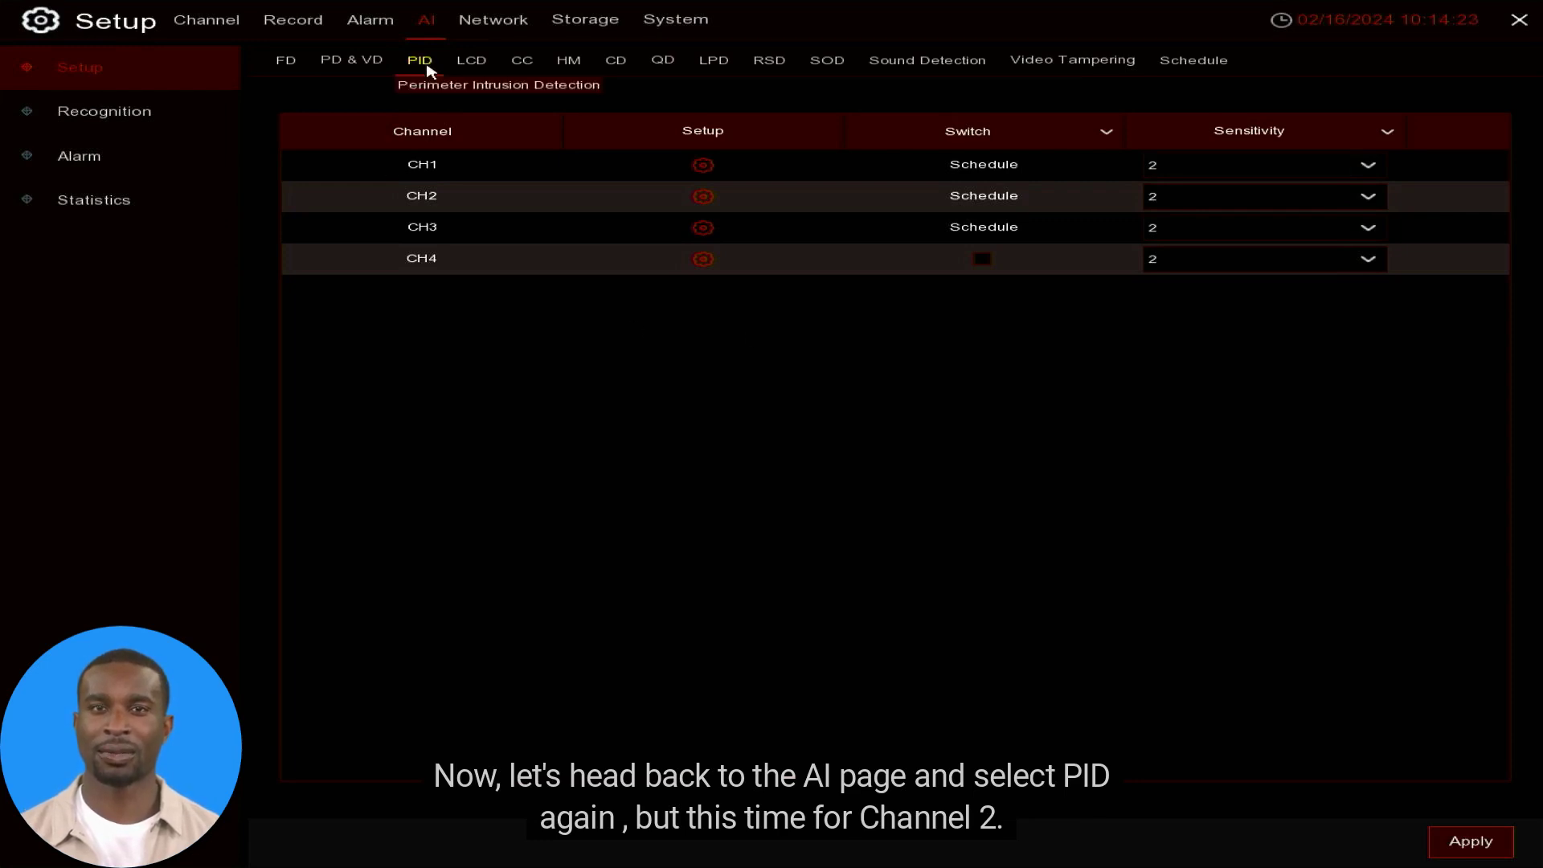
# - Open CH2's intrusion rule and outline a four-corner zone over the showroom floor
pyautogui.click(703, 196)
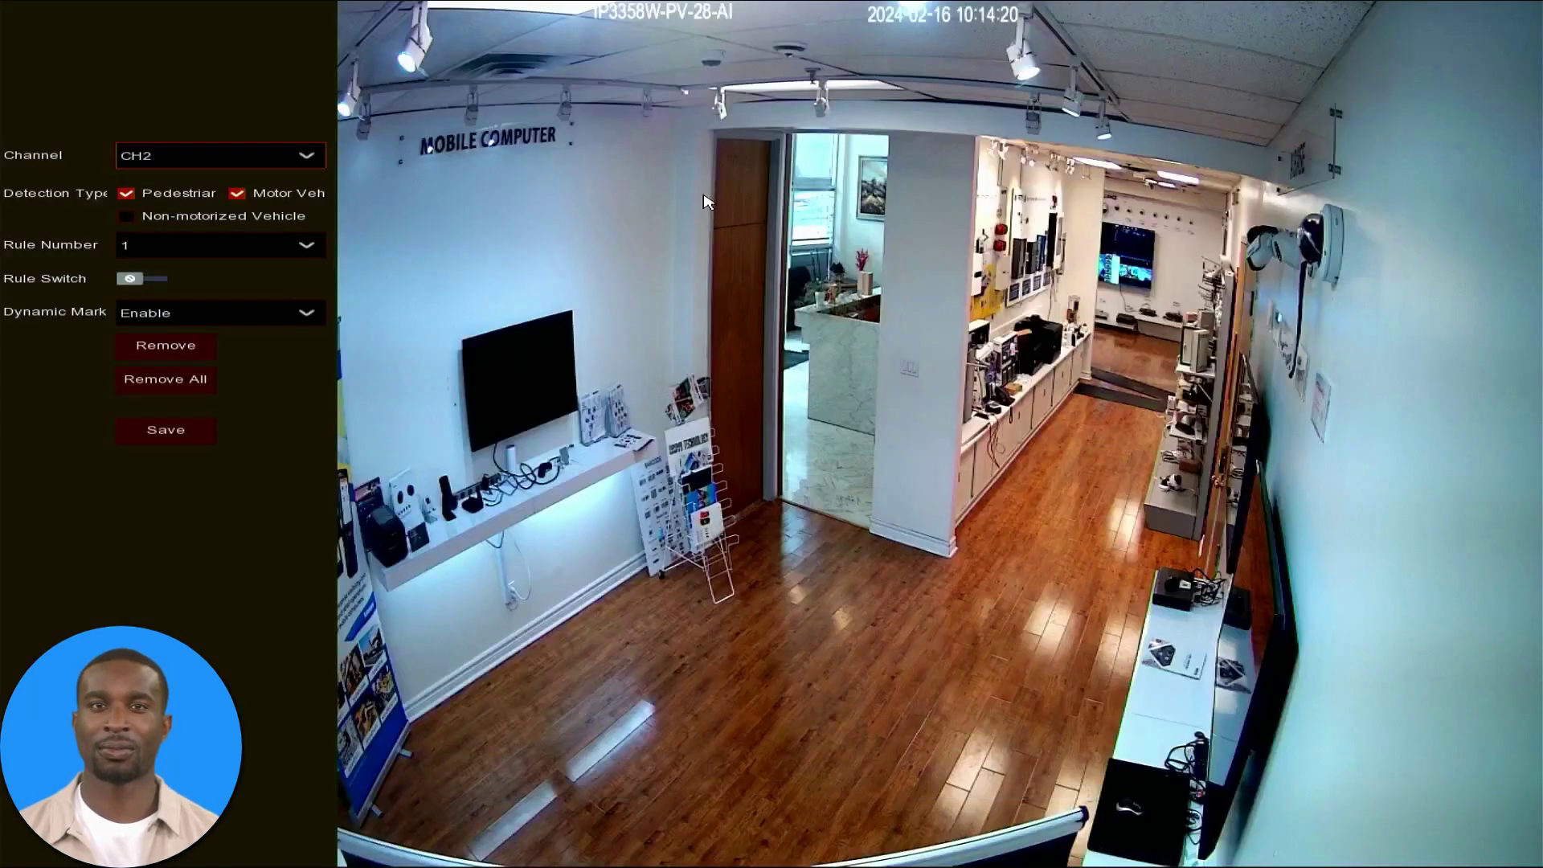
pyautogui.click(555, 743)
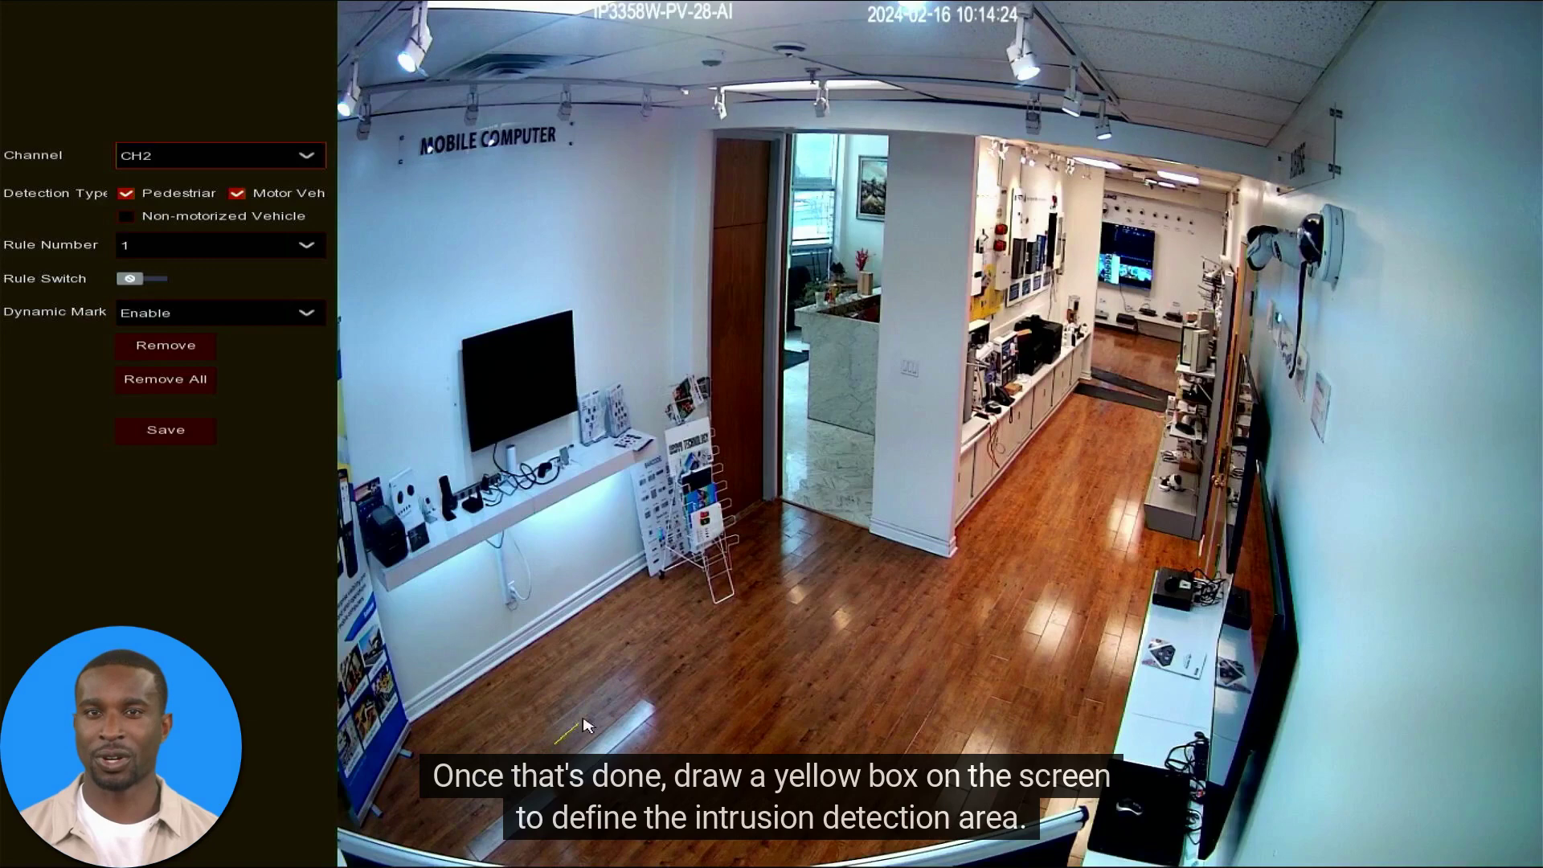
pyautogui.click(835, 482)
pyautogui.click(1157, 554)
pyautogui.click(968, 843)
pyautogui.click(554, 743)
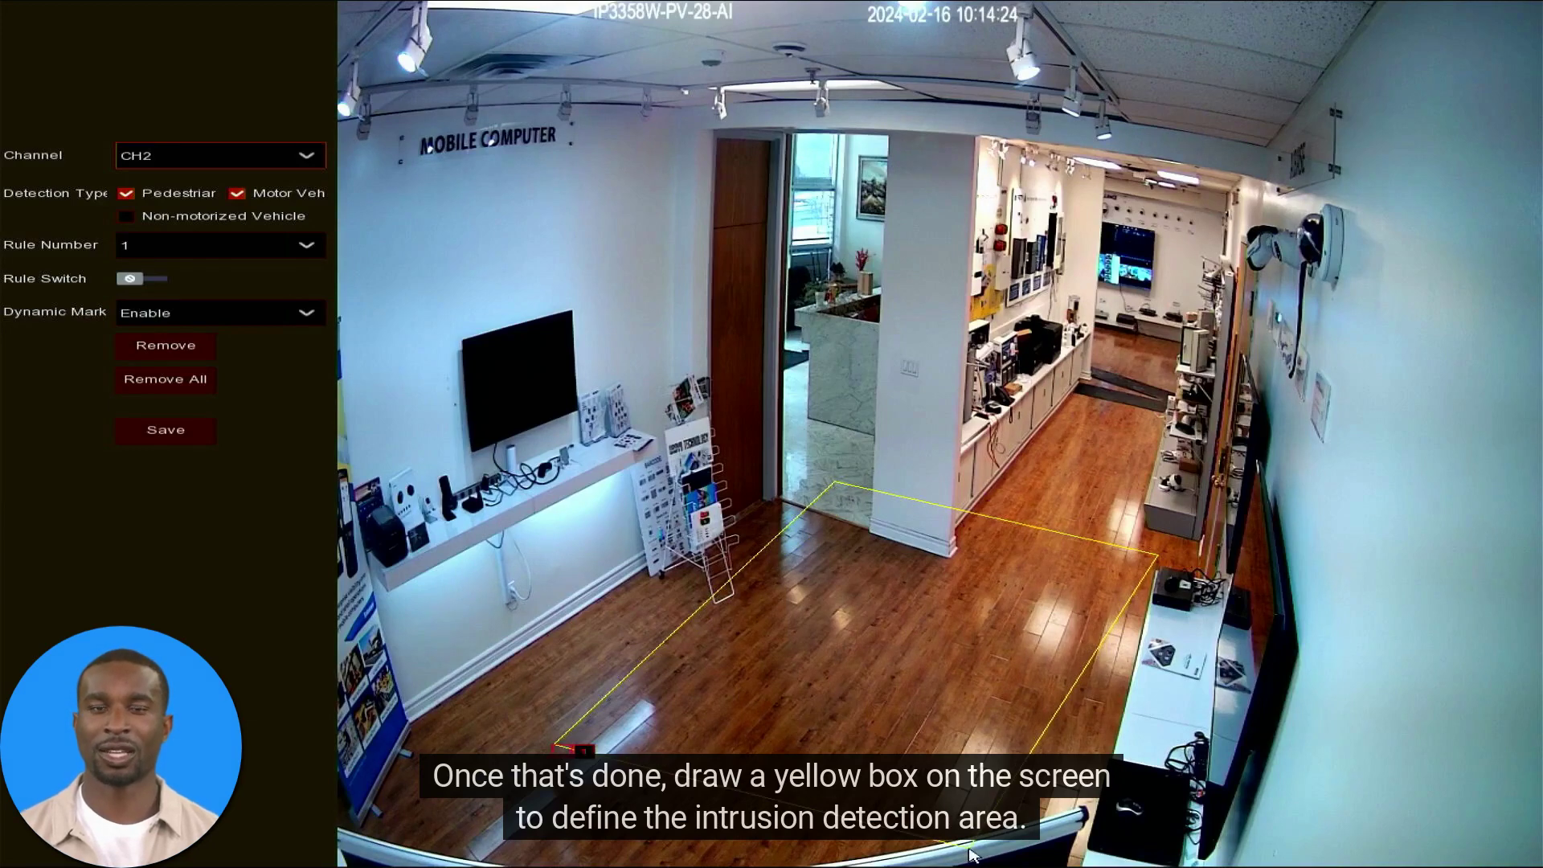
# - Turn on CH2's rule switch and save the rule
pyautogui.click(129, 278)
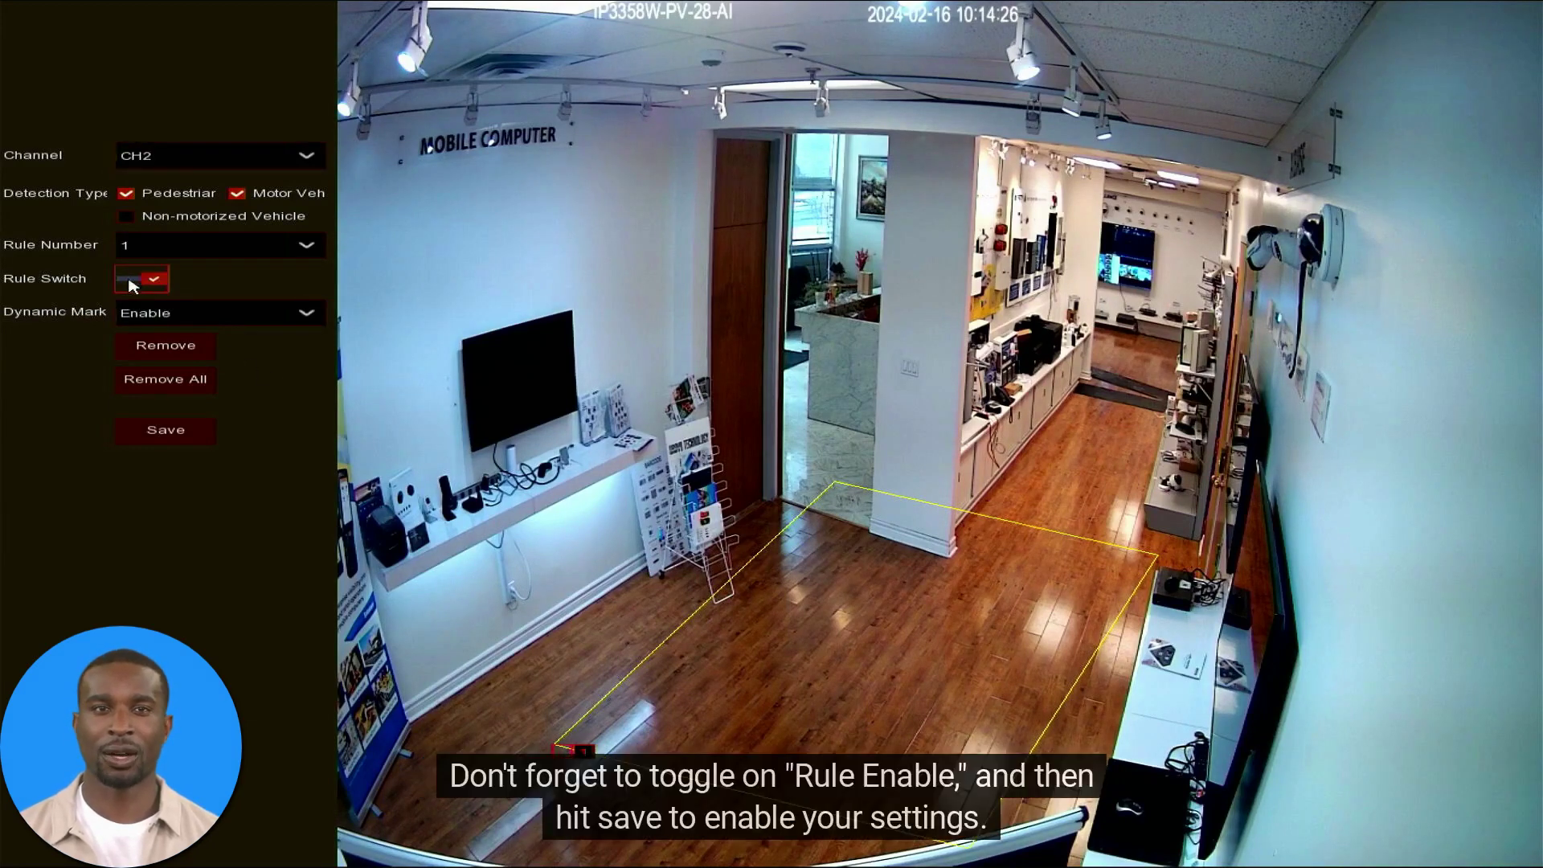
pyautogui.click(165, 430)
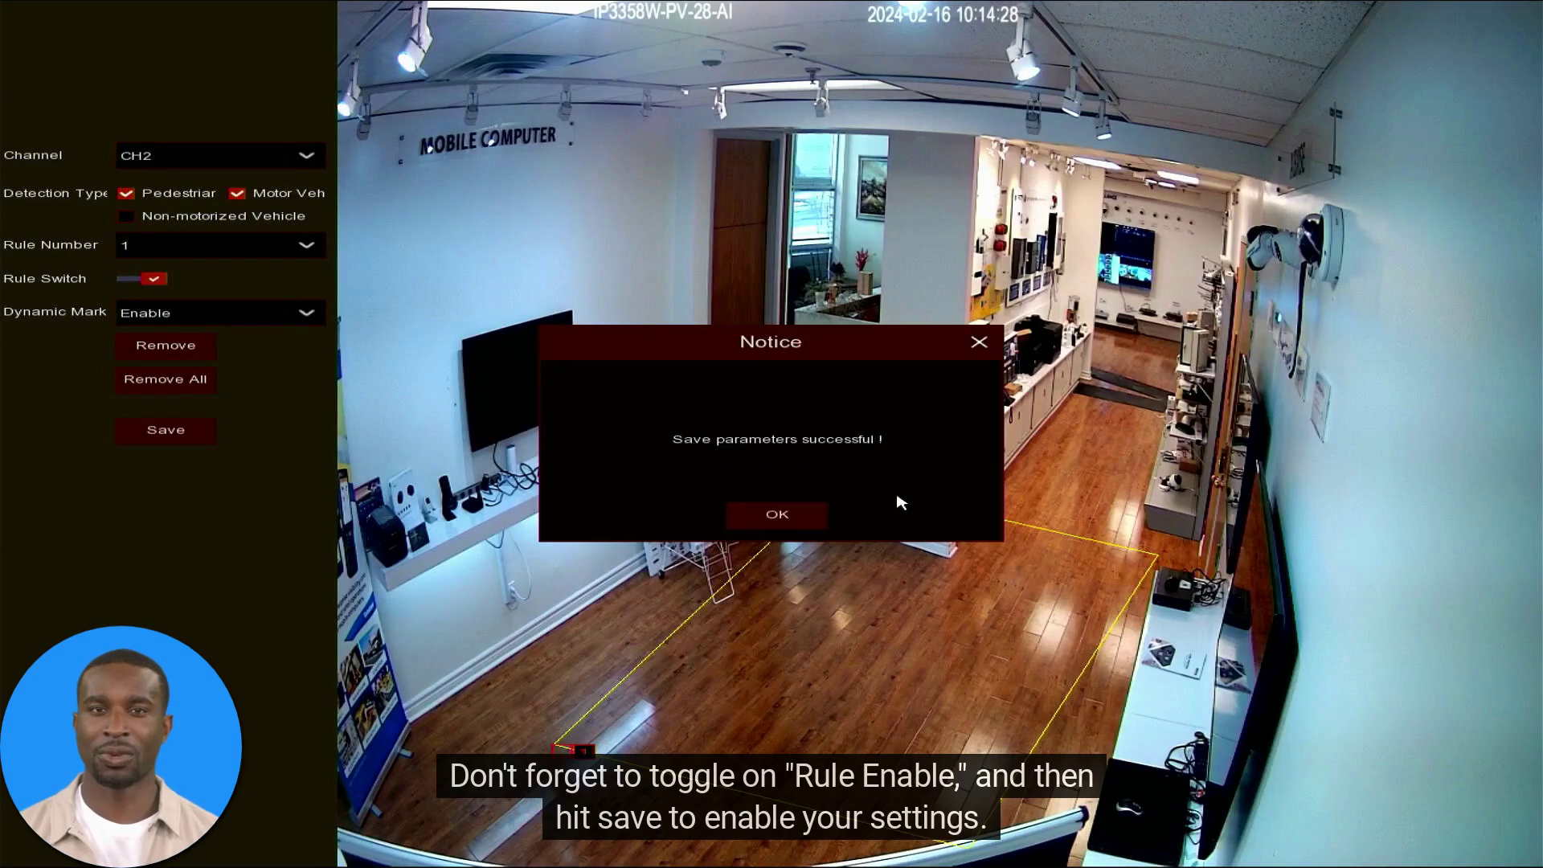
pyautogui.click(793, 512)
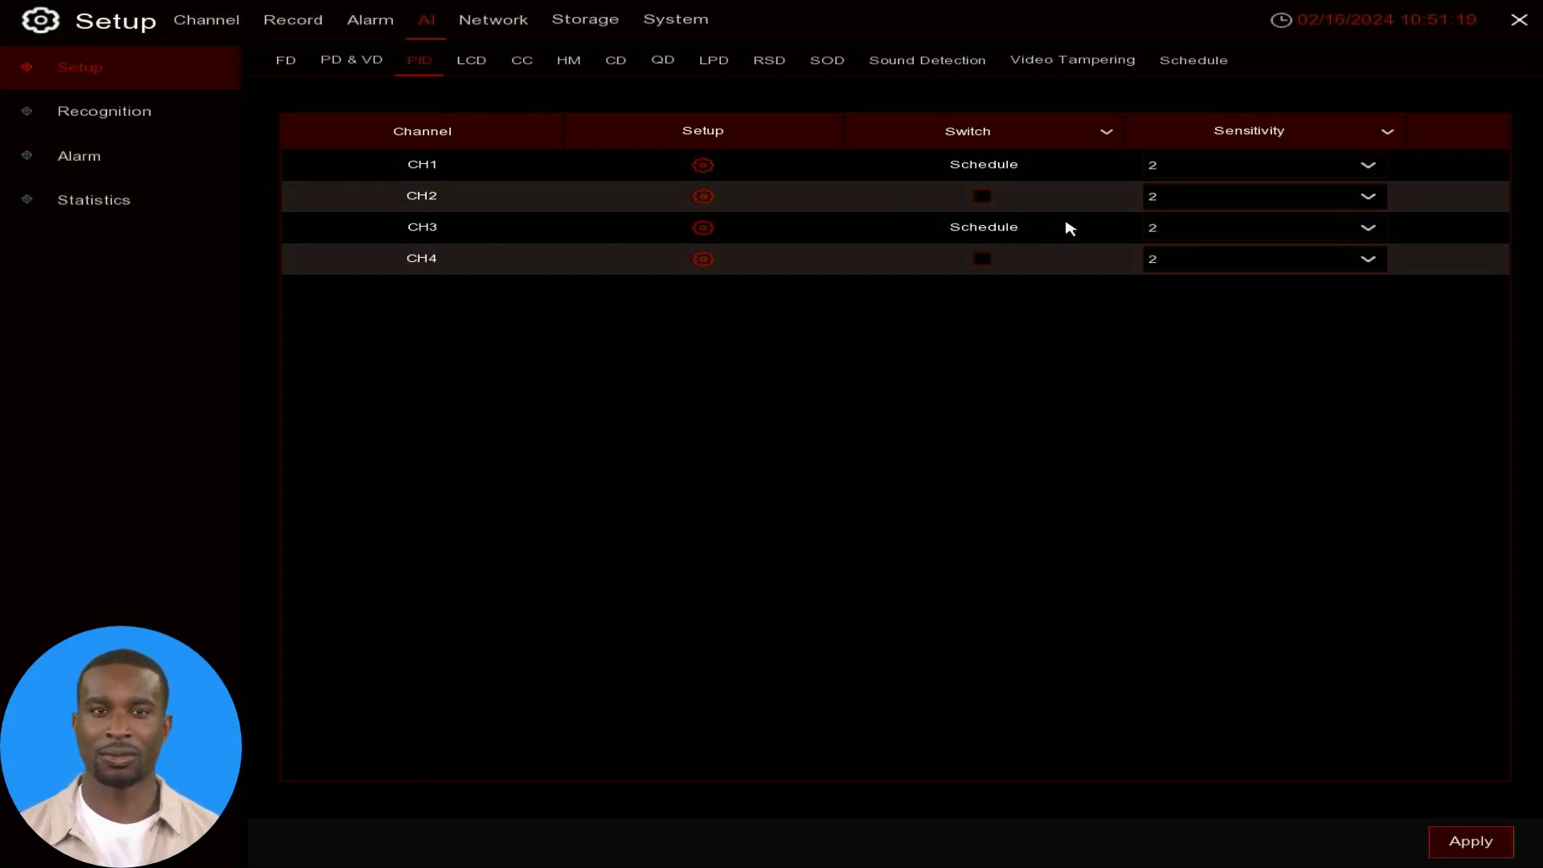
# - Switch the AI schedule to CH2, enable it, mark all days and hours, and apply
pyautogui.click(1174, 67)
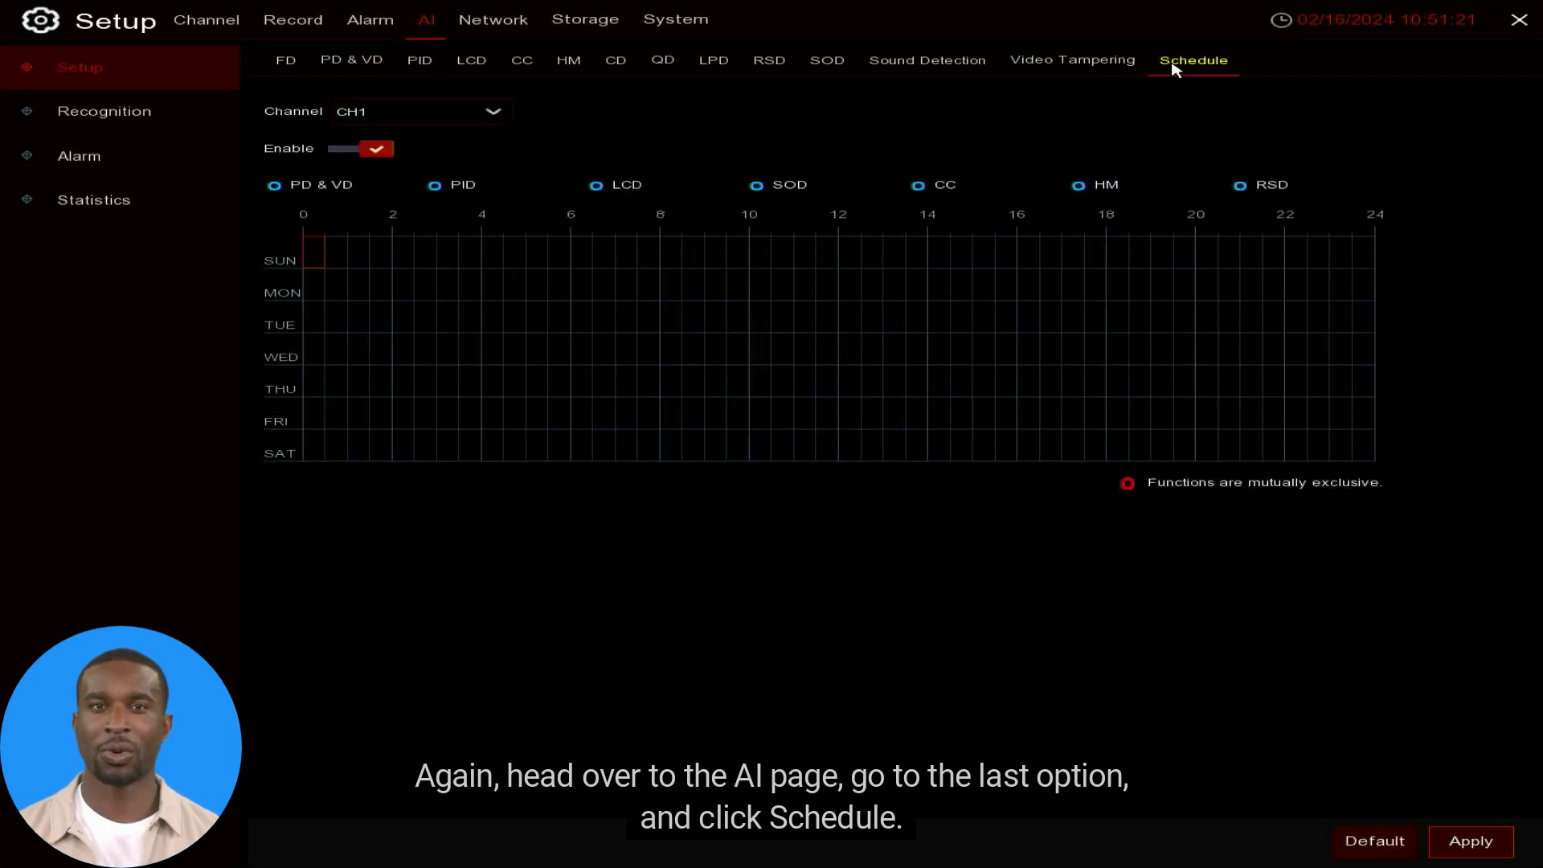
pyautogui.click(475, 114)
pyautogui.click(416, 153)
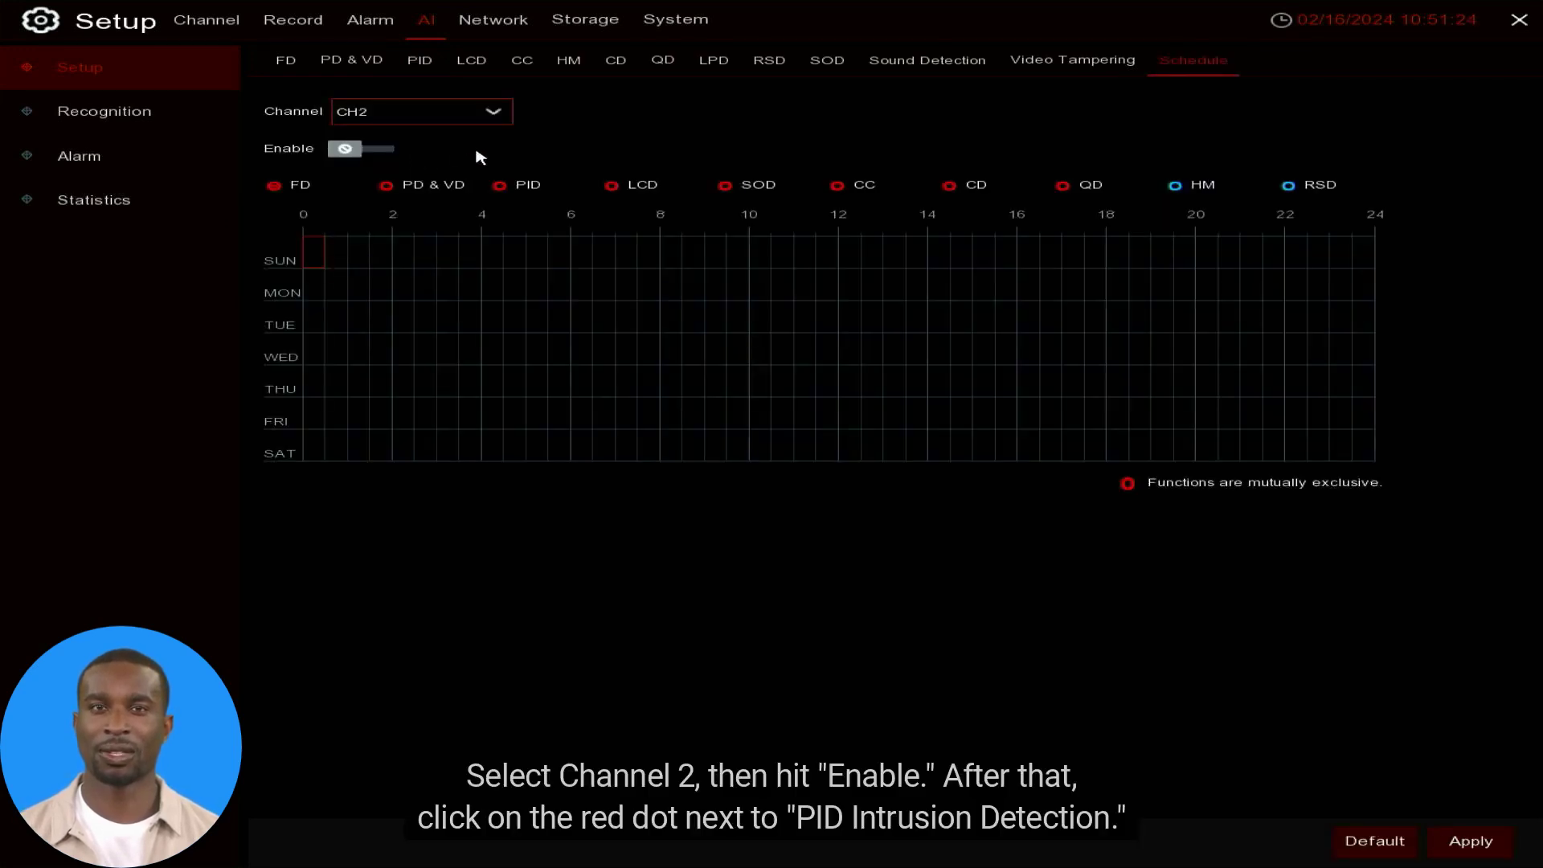
pyautogui.click(375, 150)
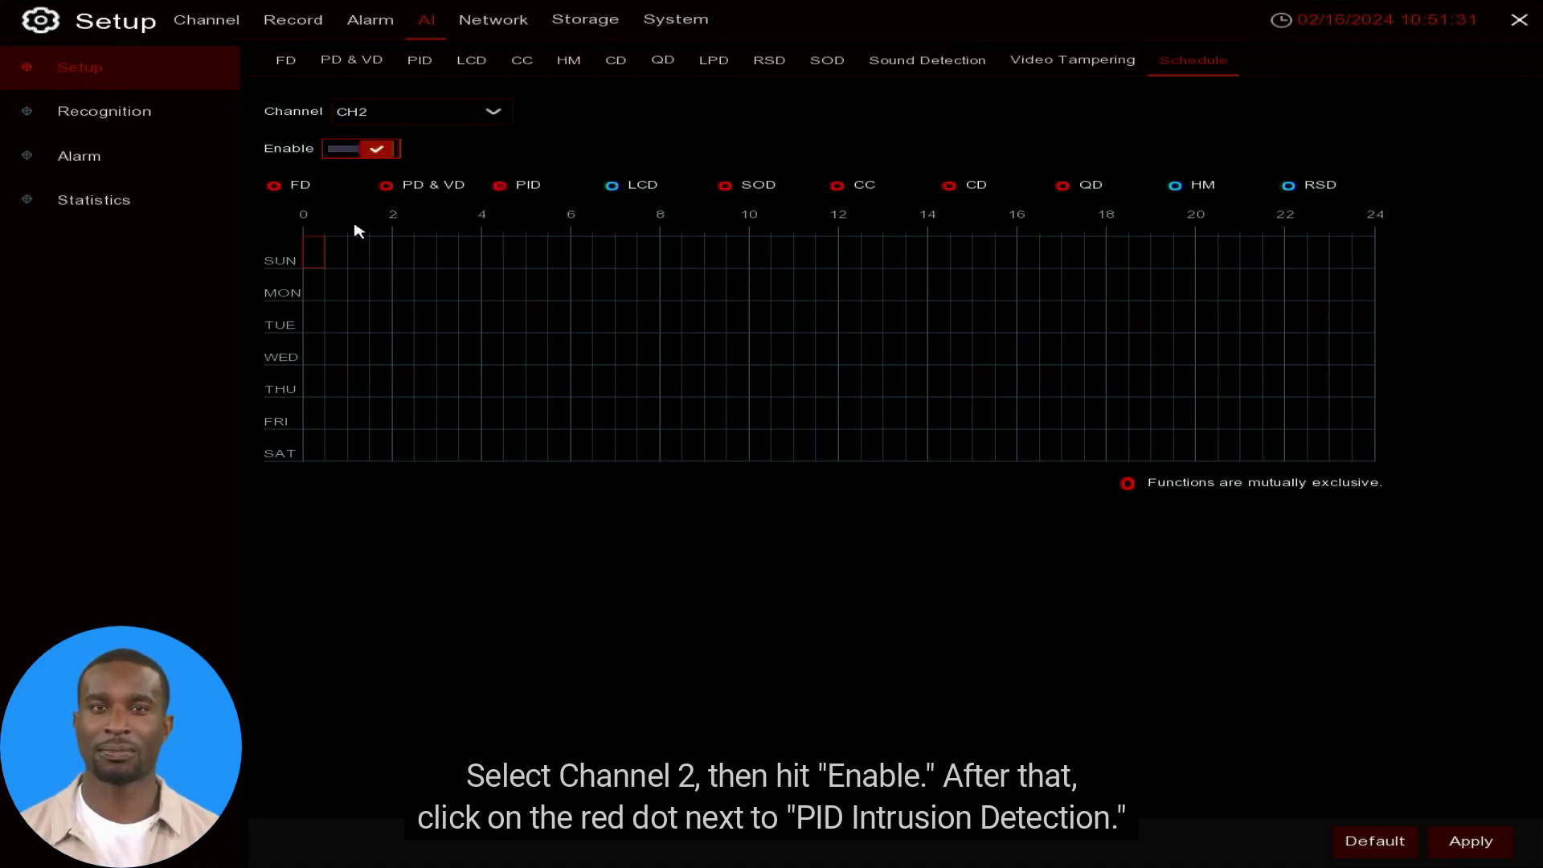
pyautogui.moveTo(315, 249); pyautogui.dragTo(1371, 458)
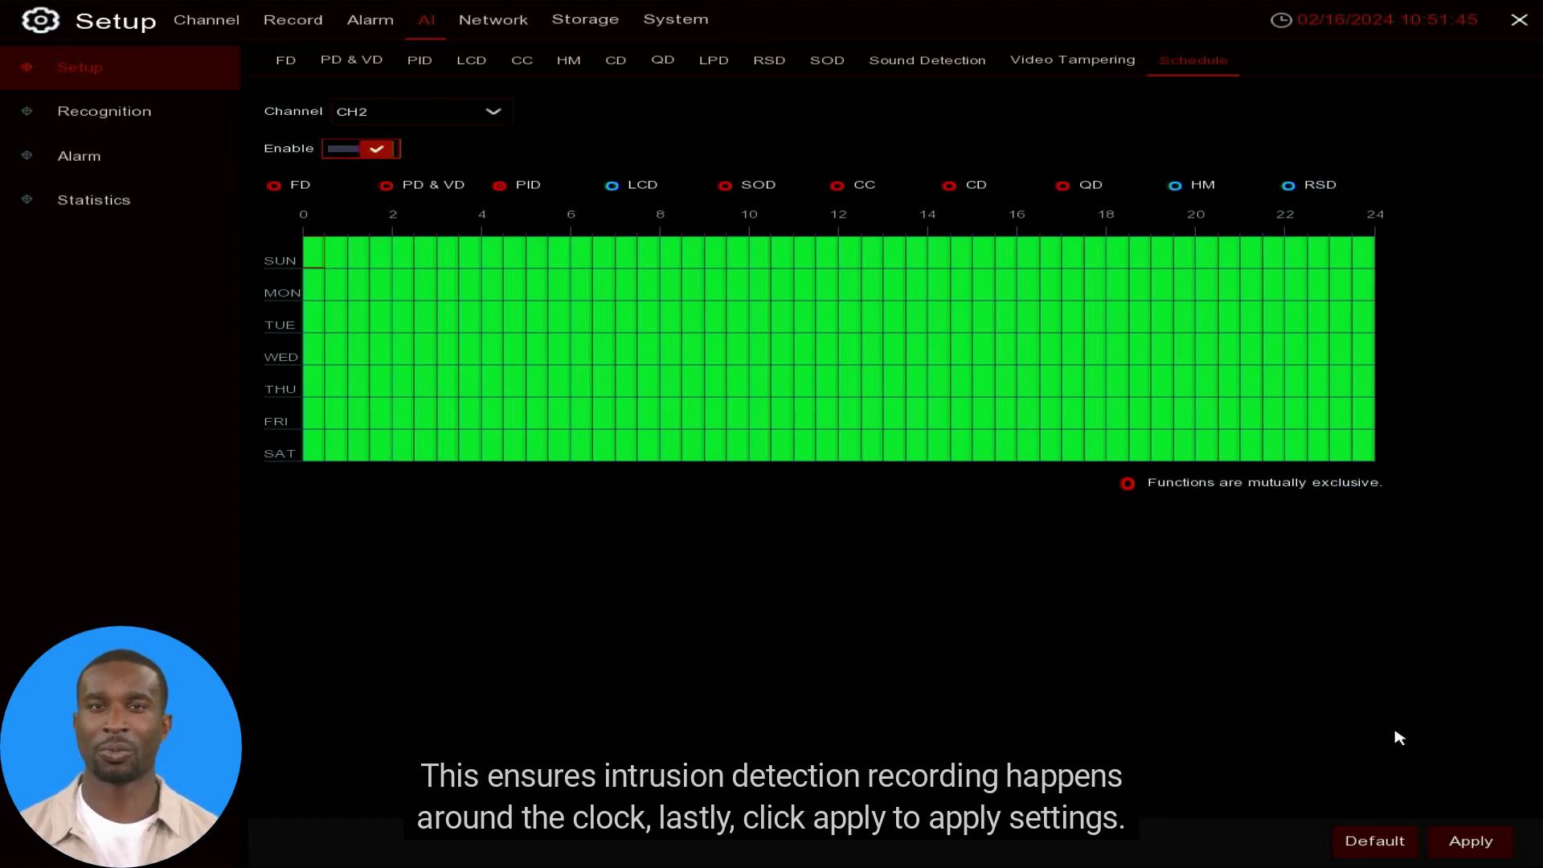
pyautogui.click(1471, 841)
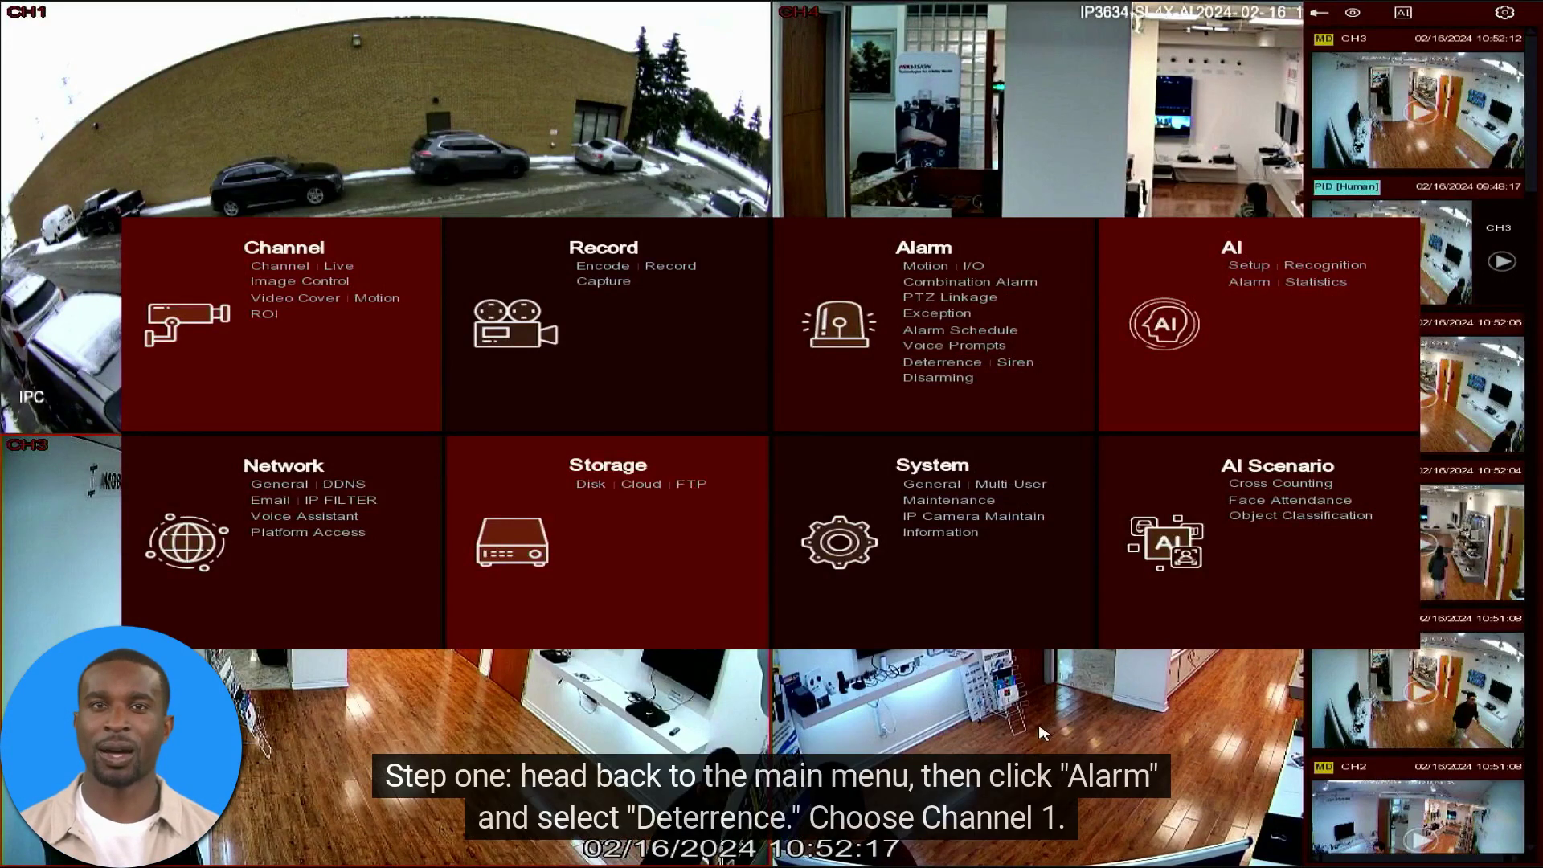
# - Open the Alarm Deterrence settings page
pyautogui.click(941, 363)
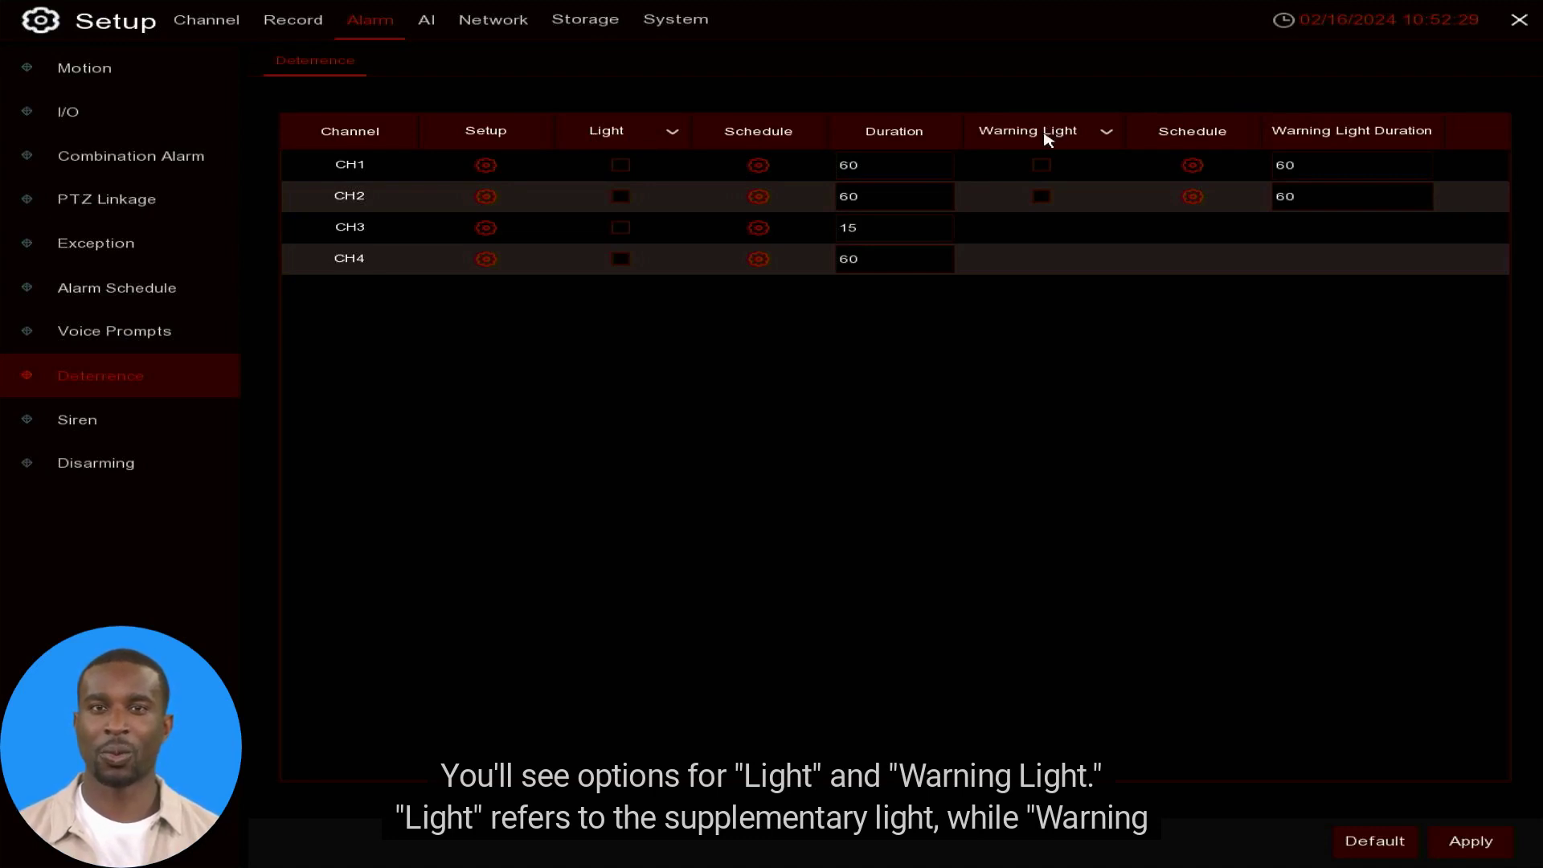
# - Turn on CH1's warning light and switch on its PID warning-light schedule
pyautogui.click(1041, 165)
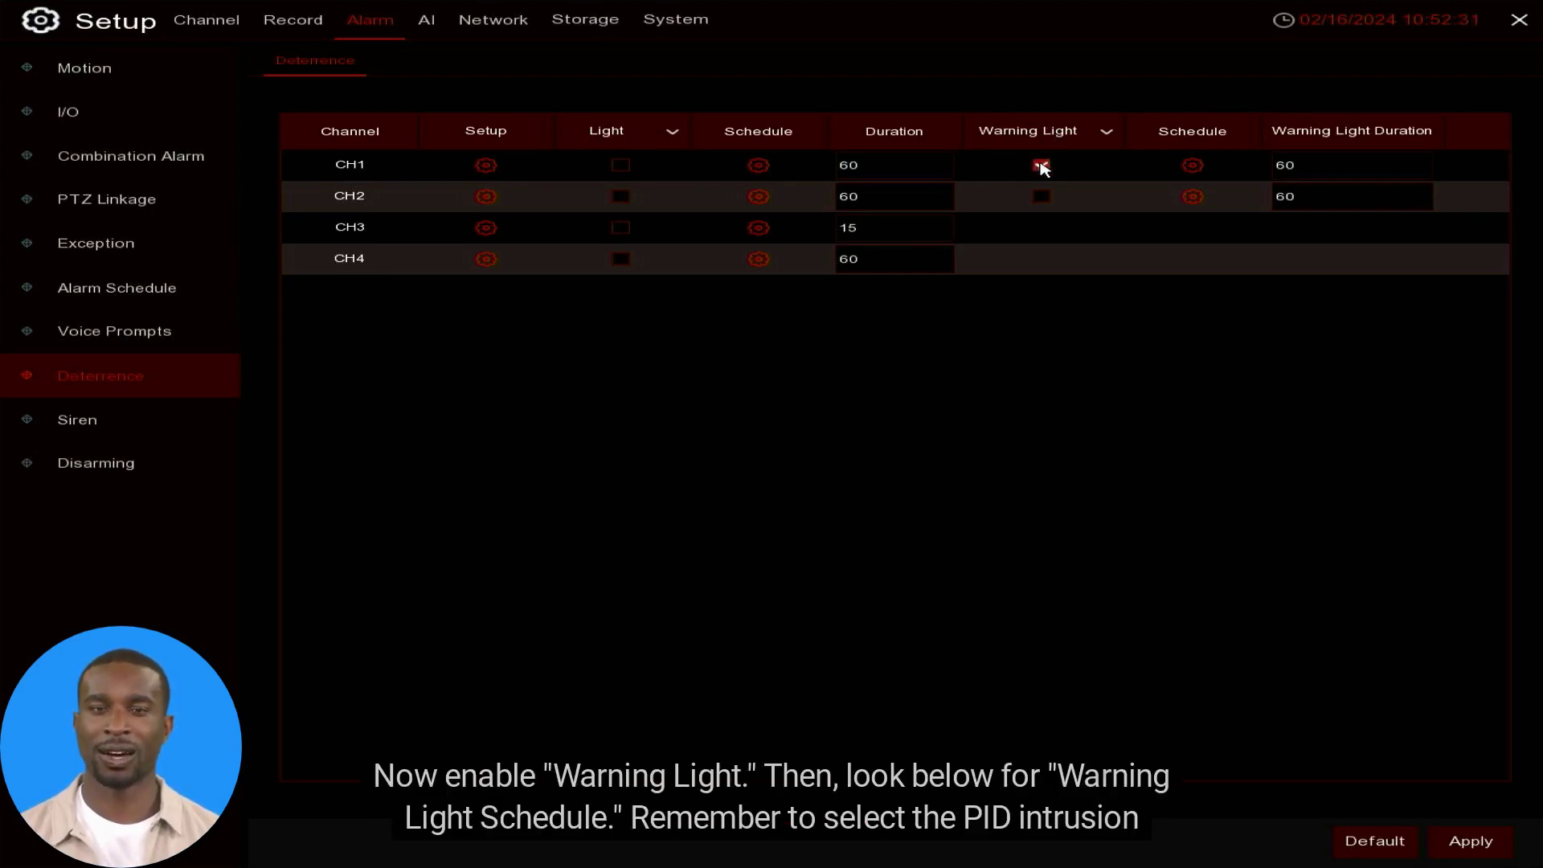
pyautogui.click(1192, 166)
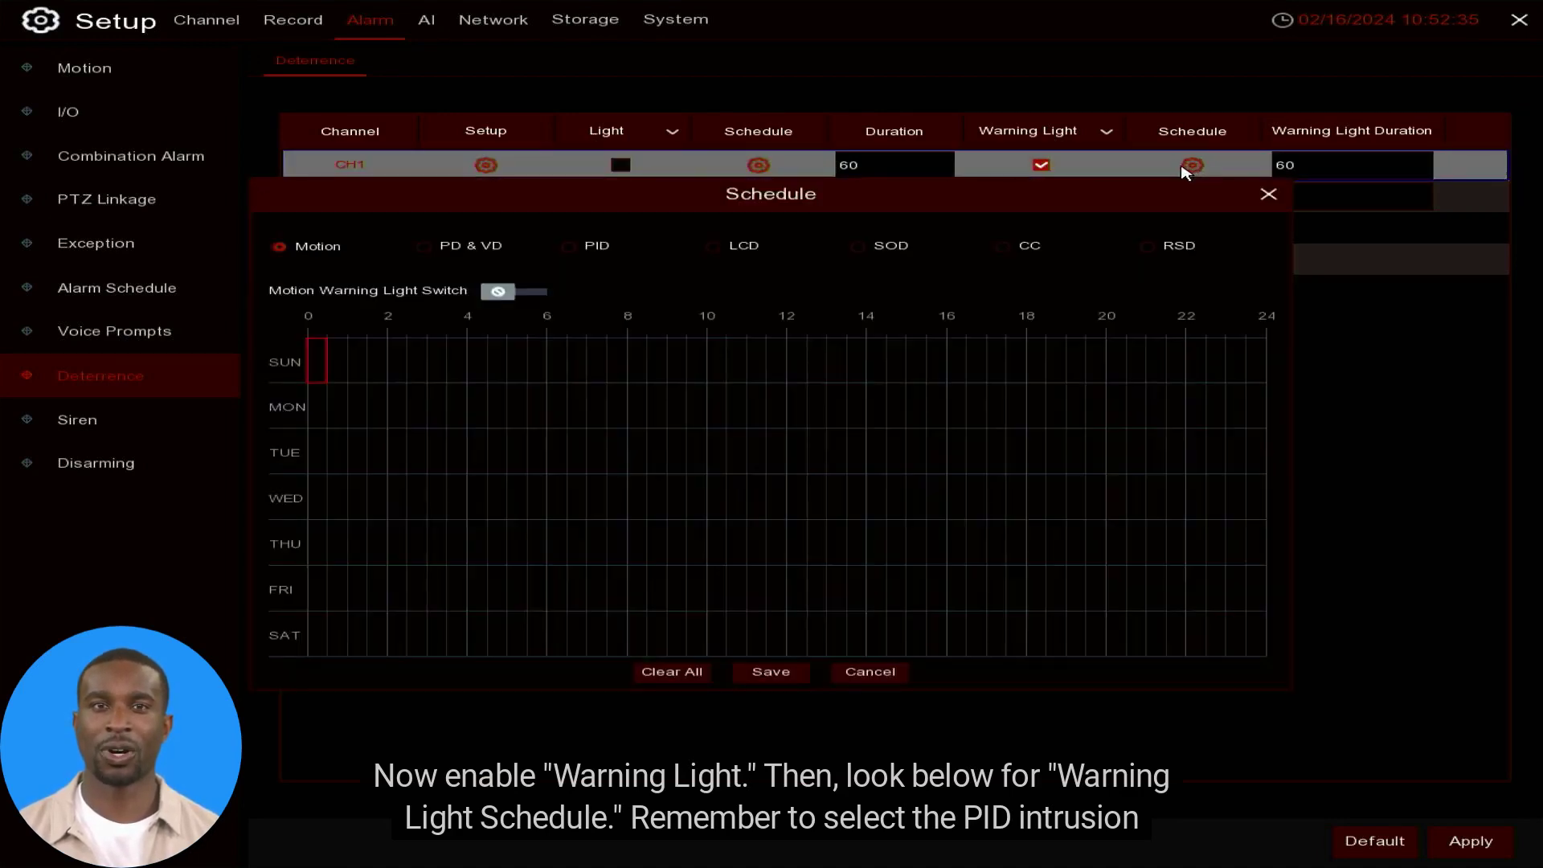
pyautogui.click(570, 246)
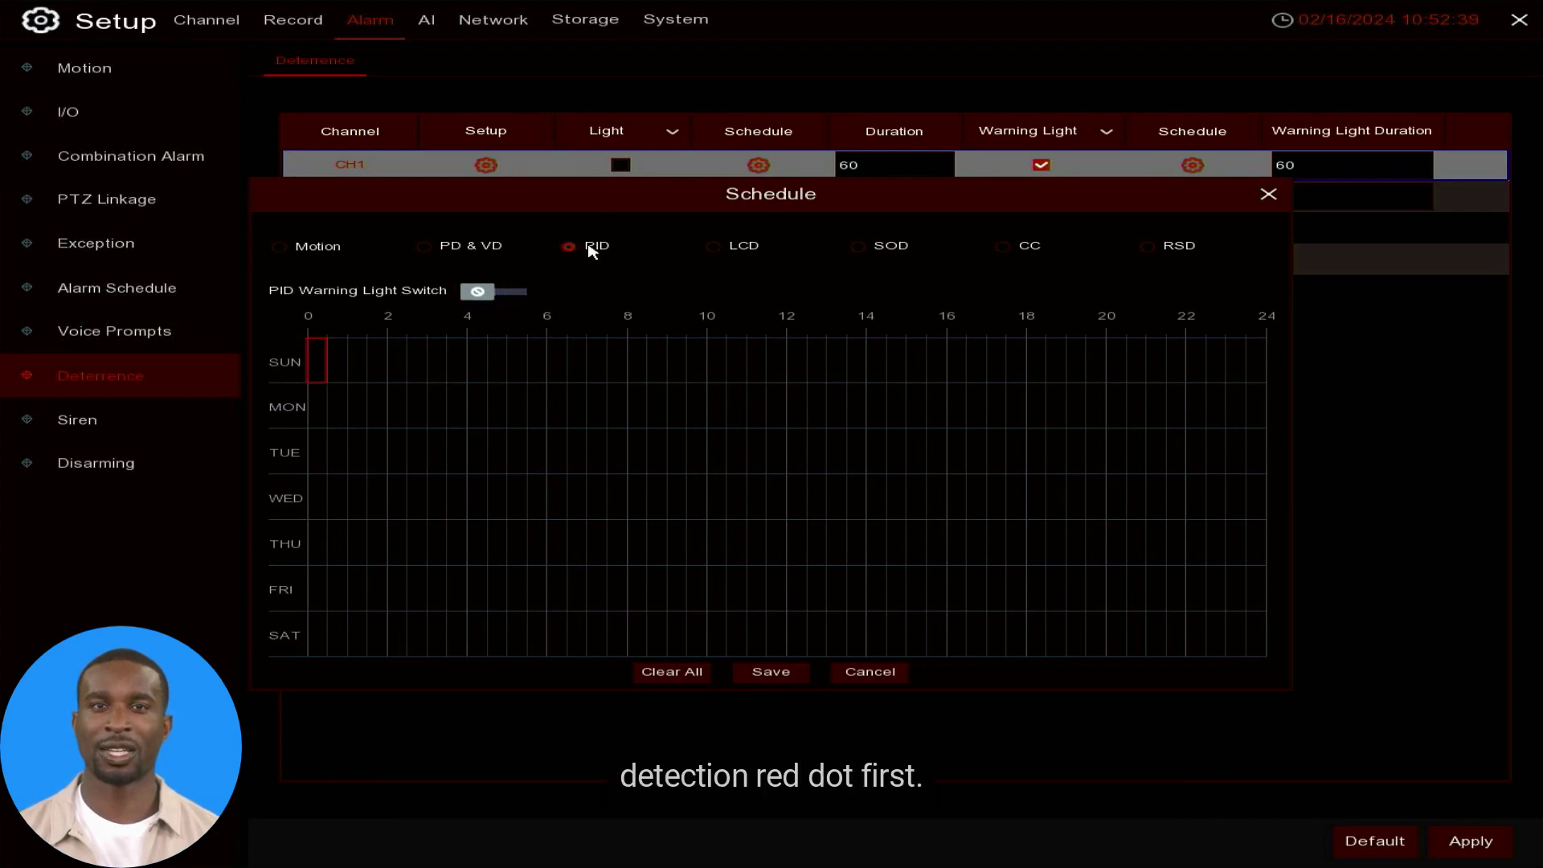
pyautogui.click(519, 297)
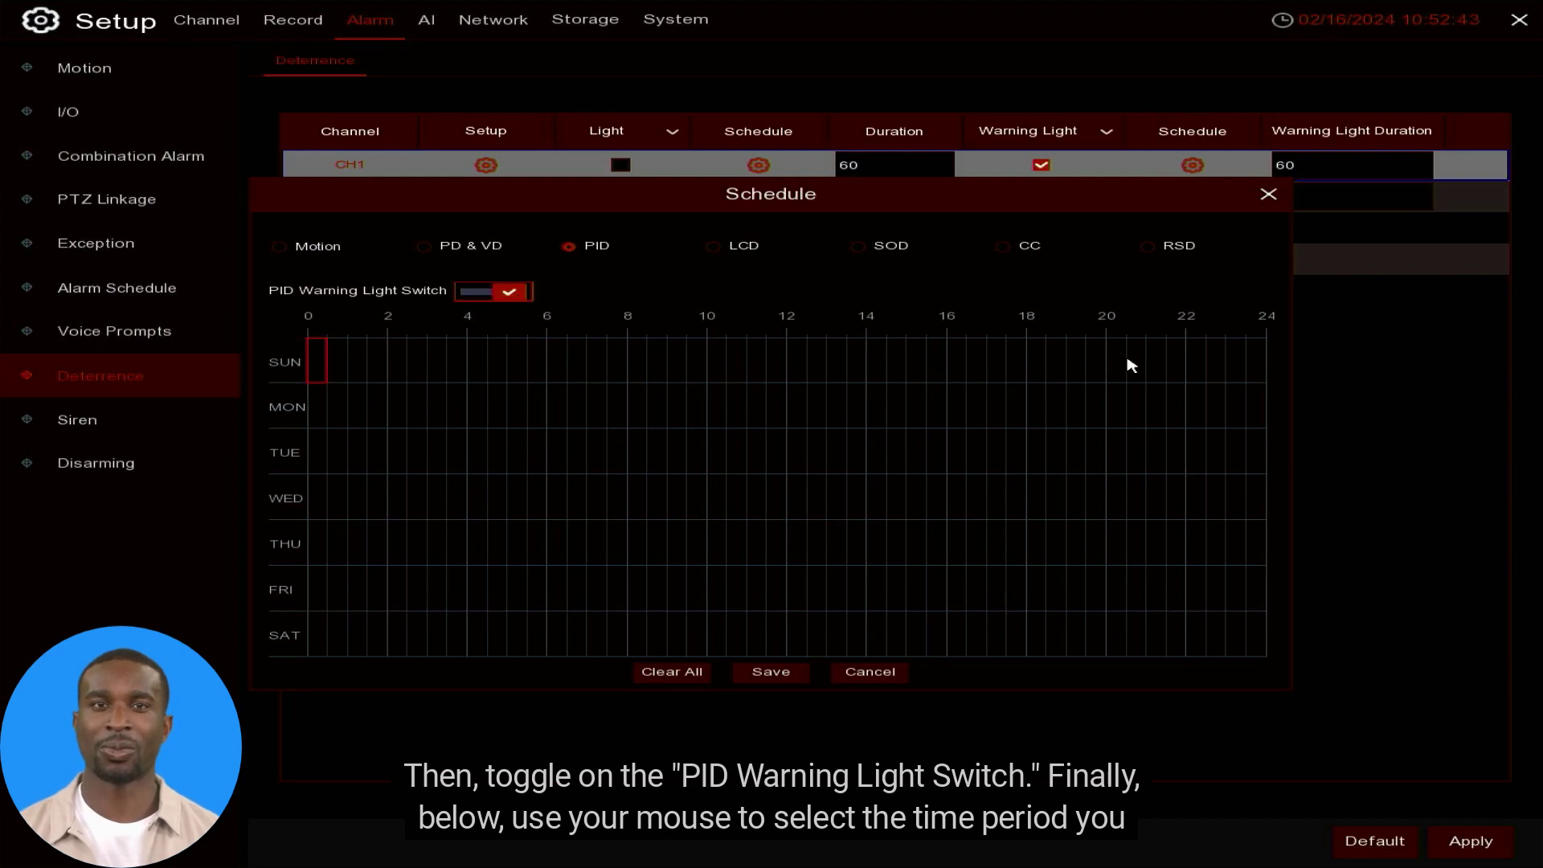
# - Mark 18:00–24:00 and 00:00–06:00 for every day and save the schedule
pyautogui.moveTo(1040, 368); pyautogui.dragTo(1262, 648)
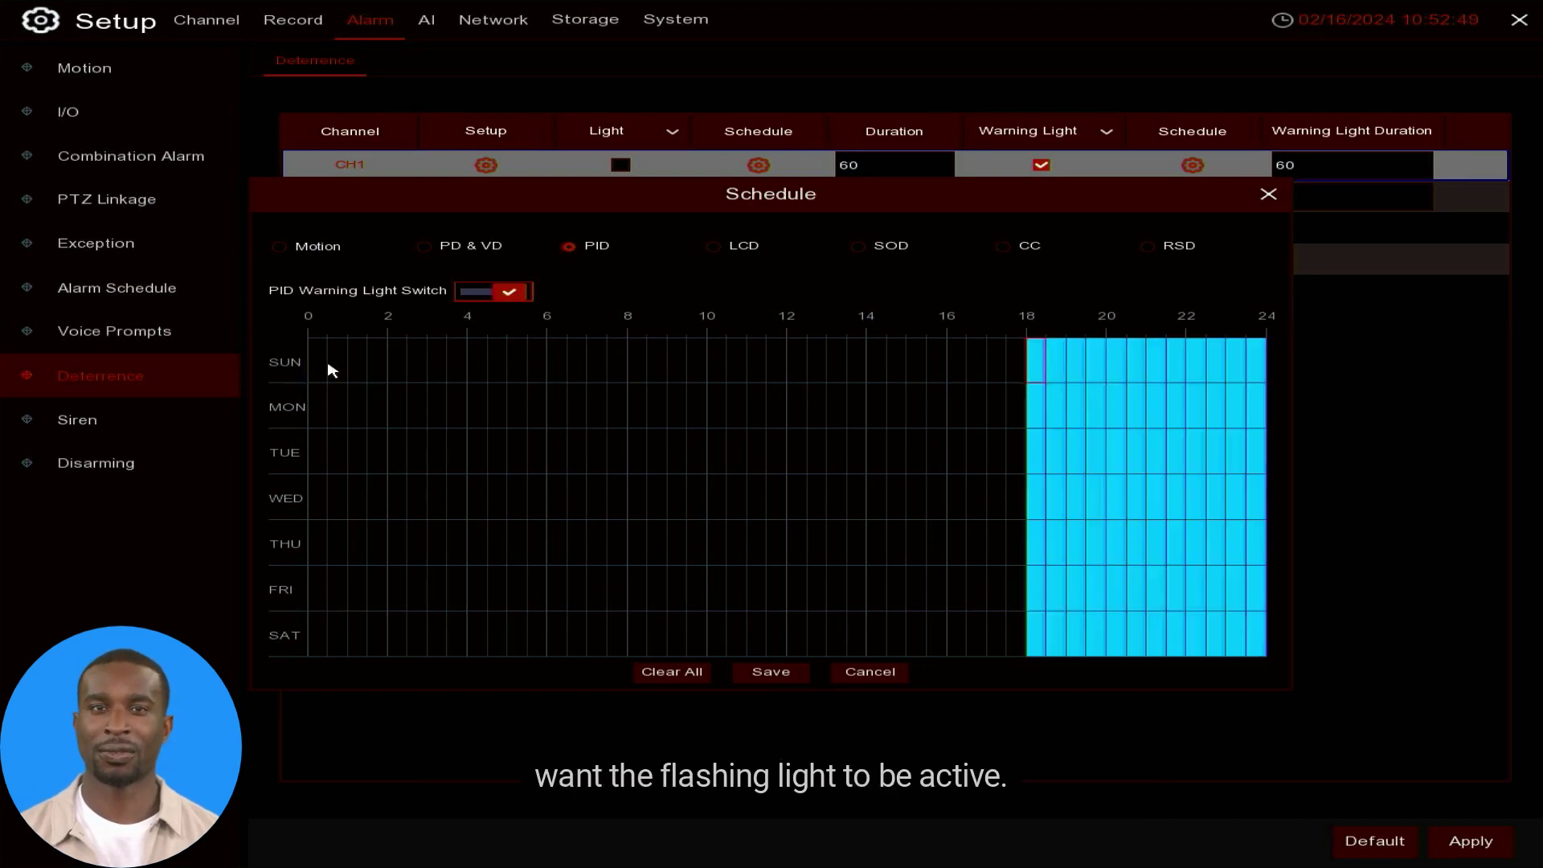
pyautogui.moveTo(327, 365); pyautogui.dragTo(537, 648)
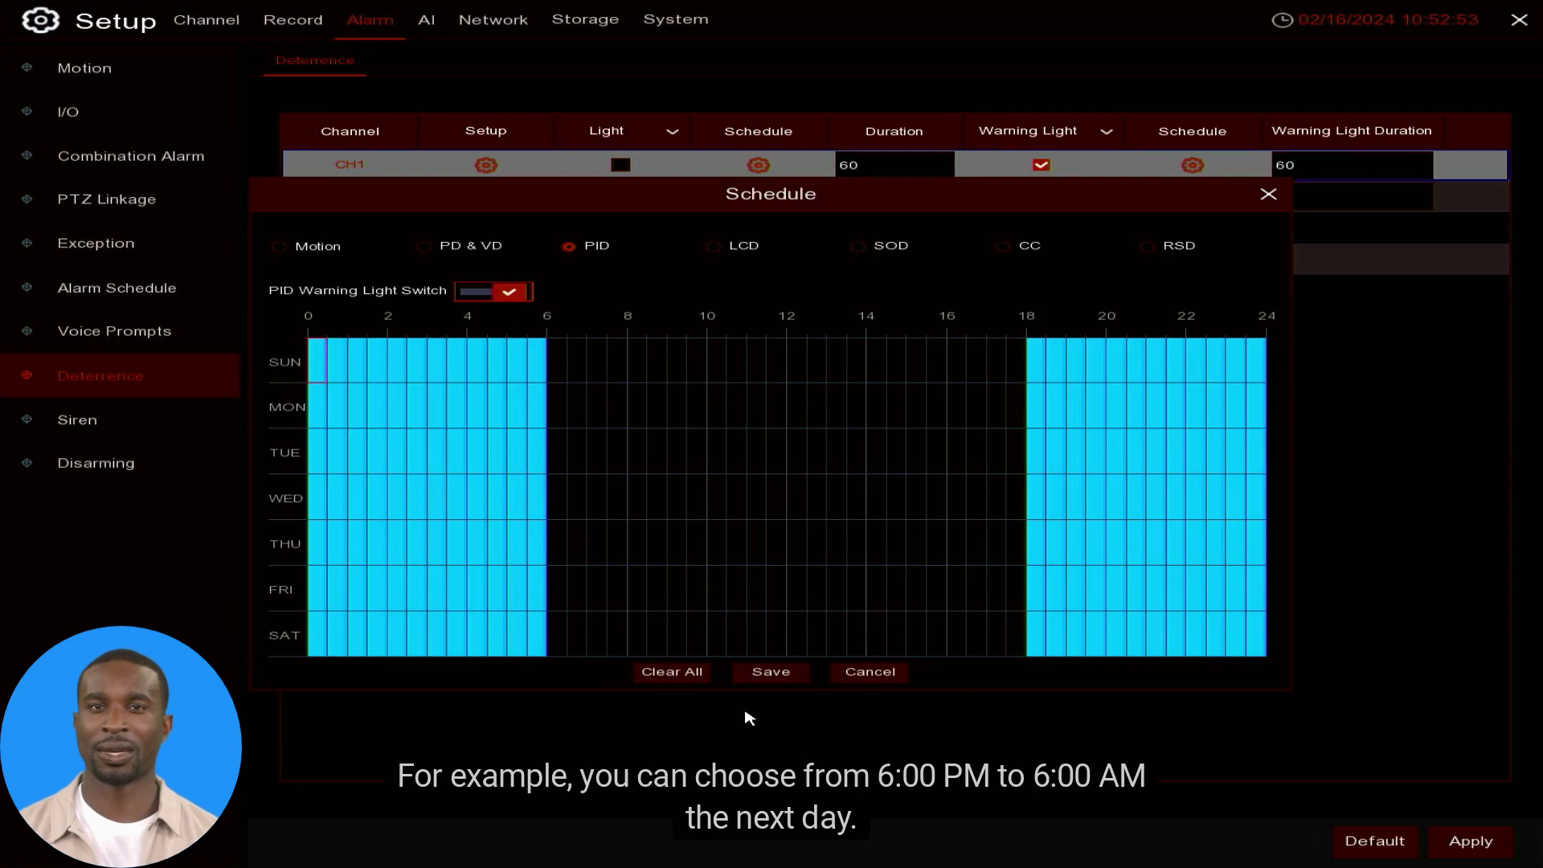
pyautogui.click(769, 673)
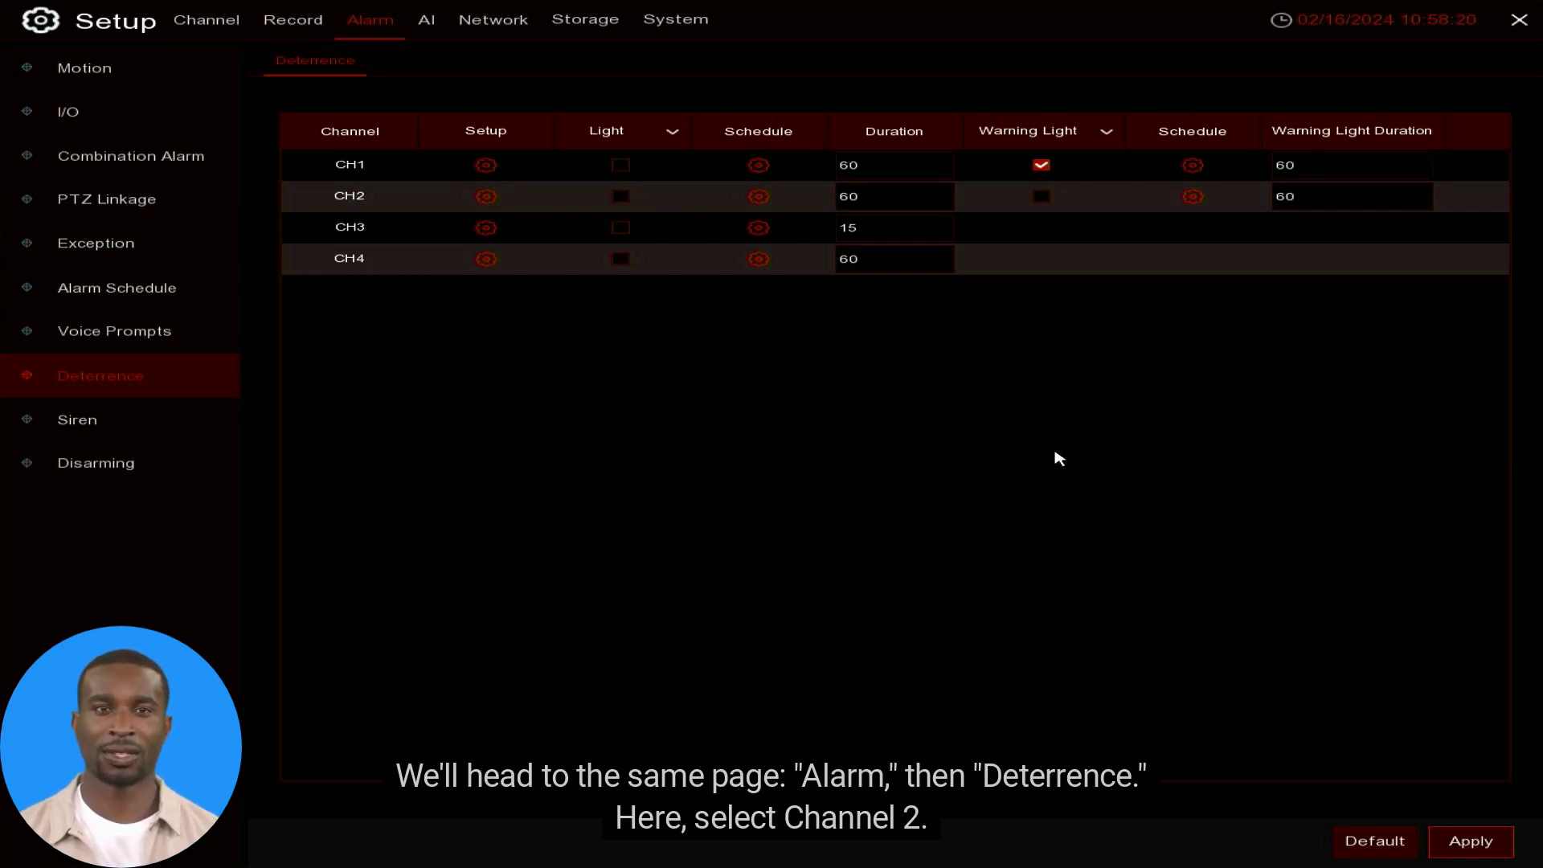
# - Turn on CH2's warning light and switch on its PID warning-light schedule
pyautogui.click(1040, 200)
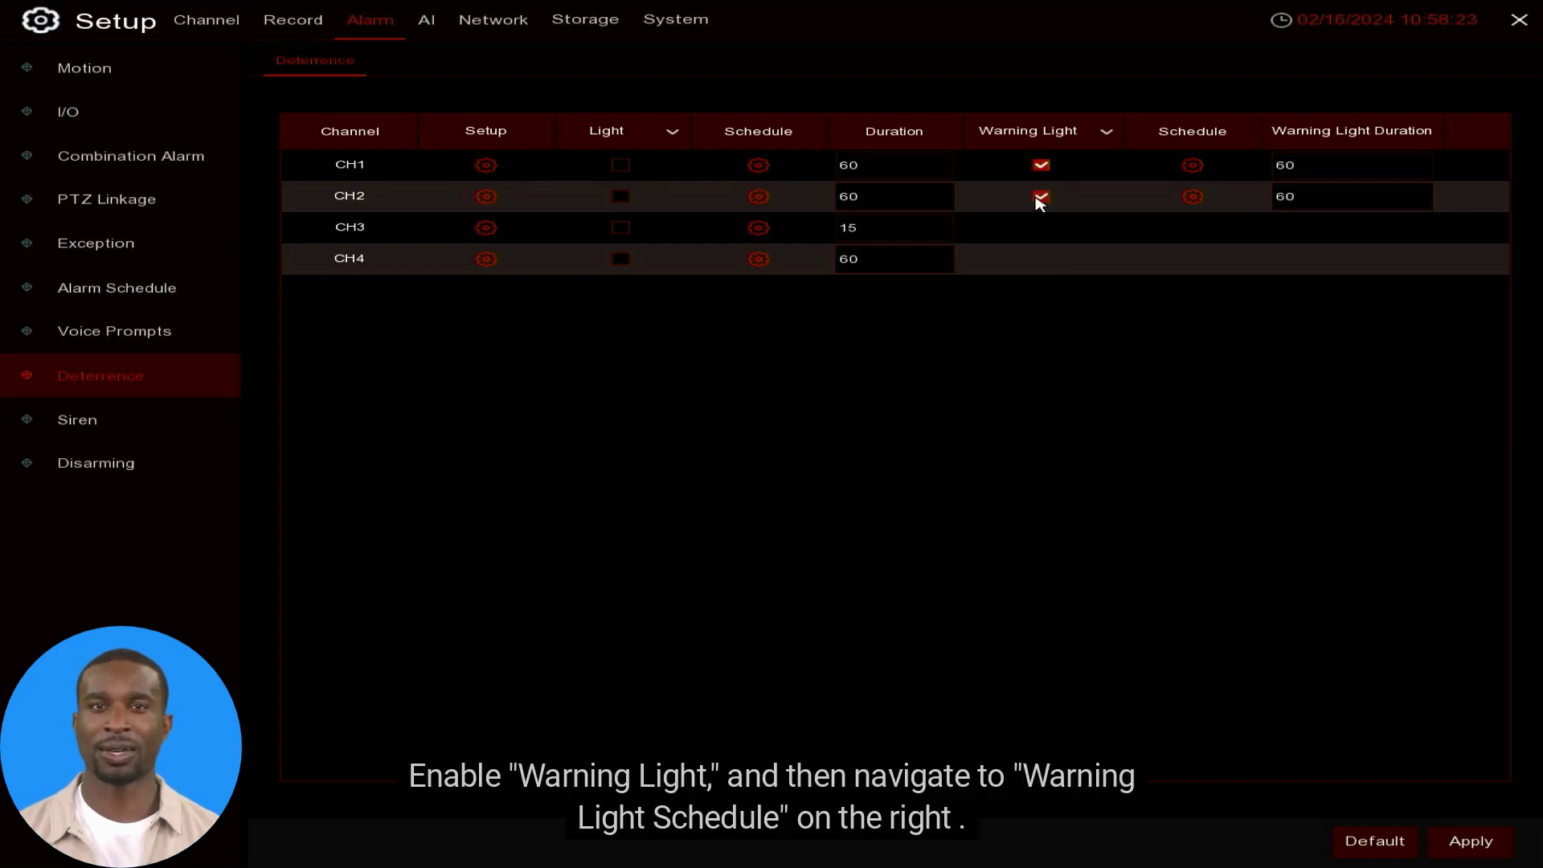
pyautogui.click(1192, 197)
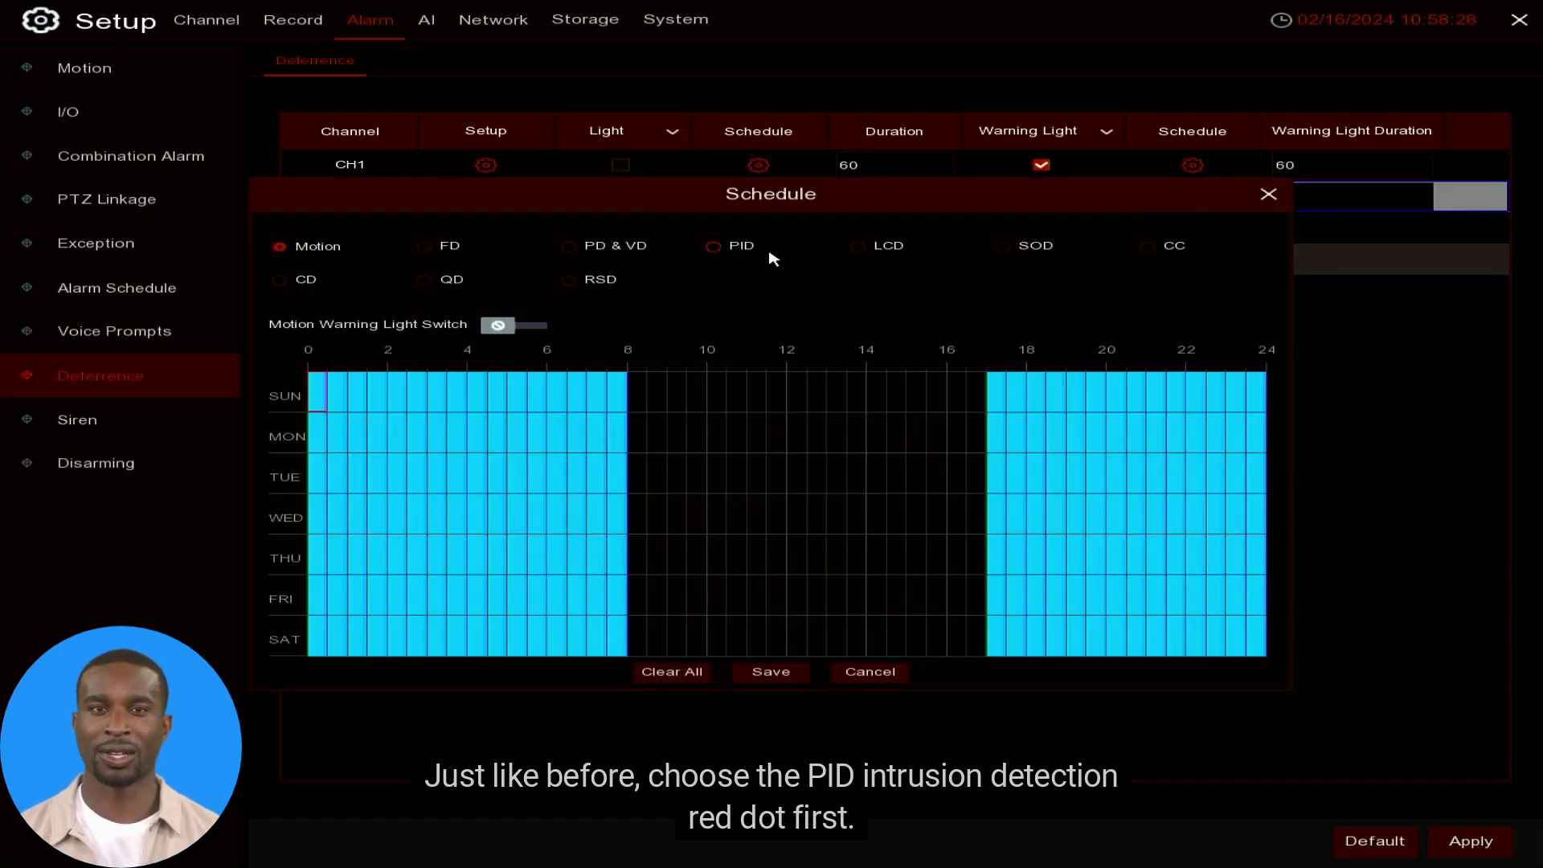
pyautogui.click(739, 249)
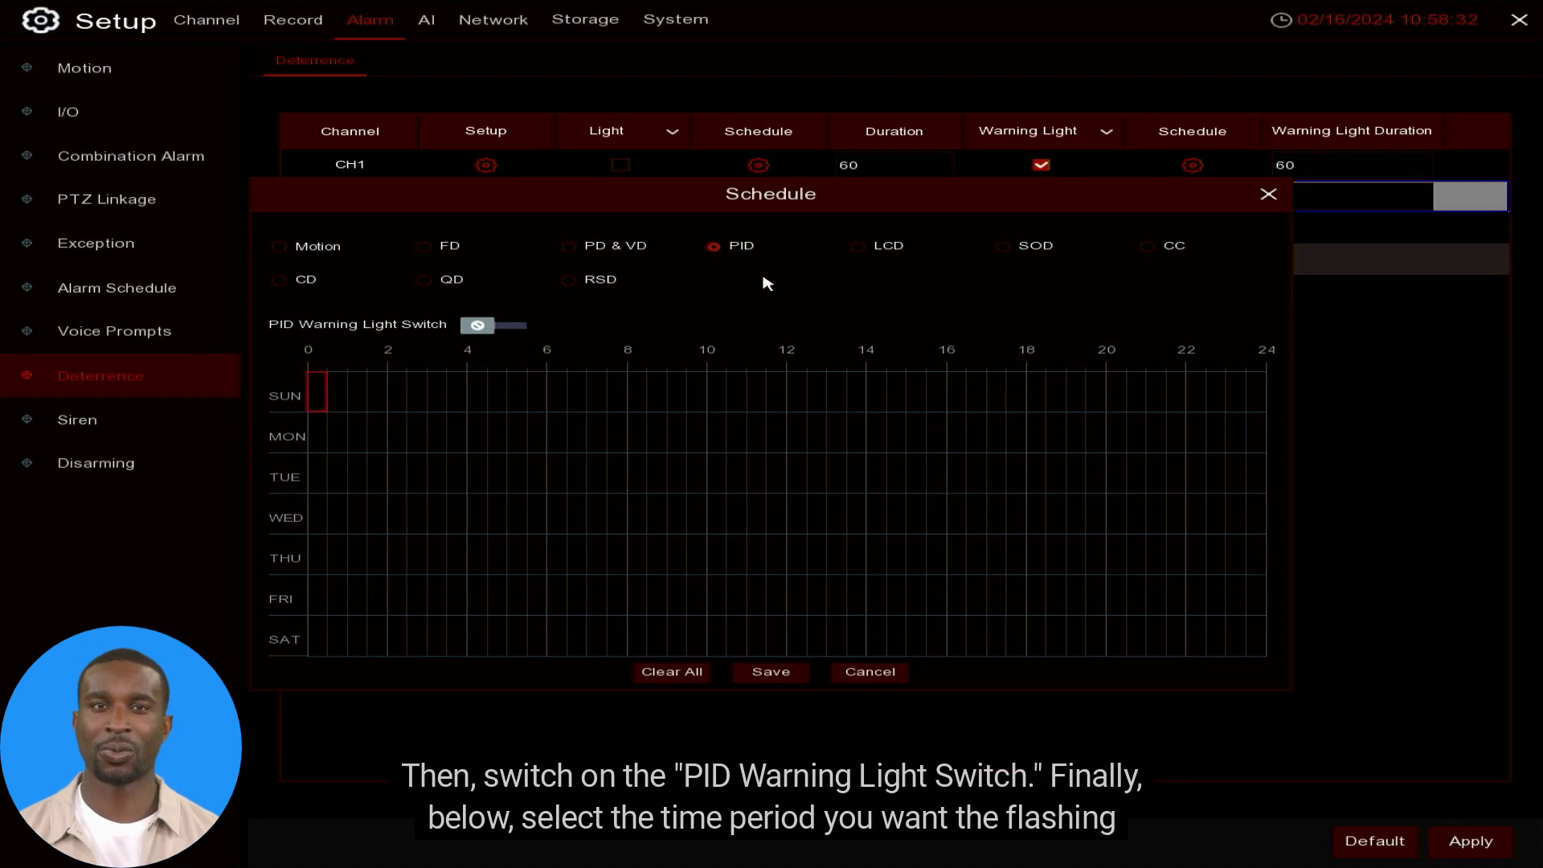
pyautogui.click(501, 327)
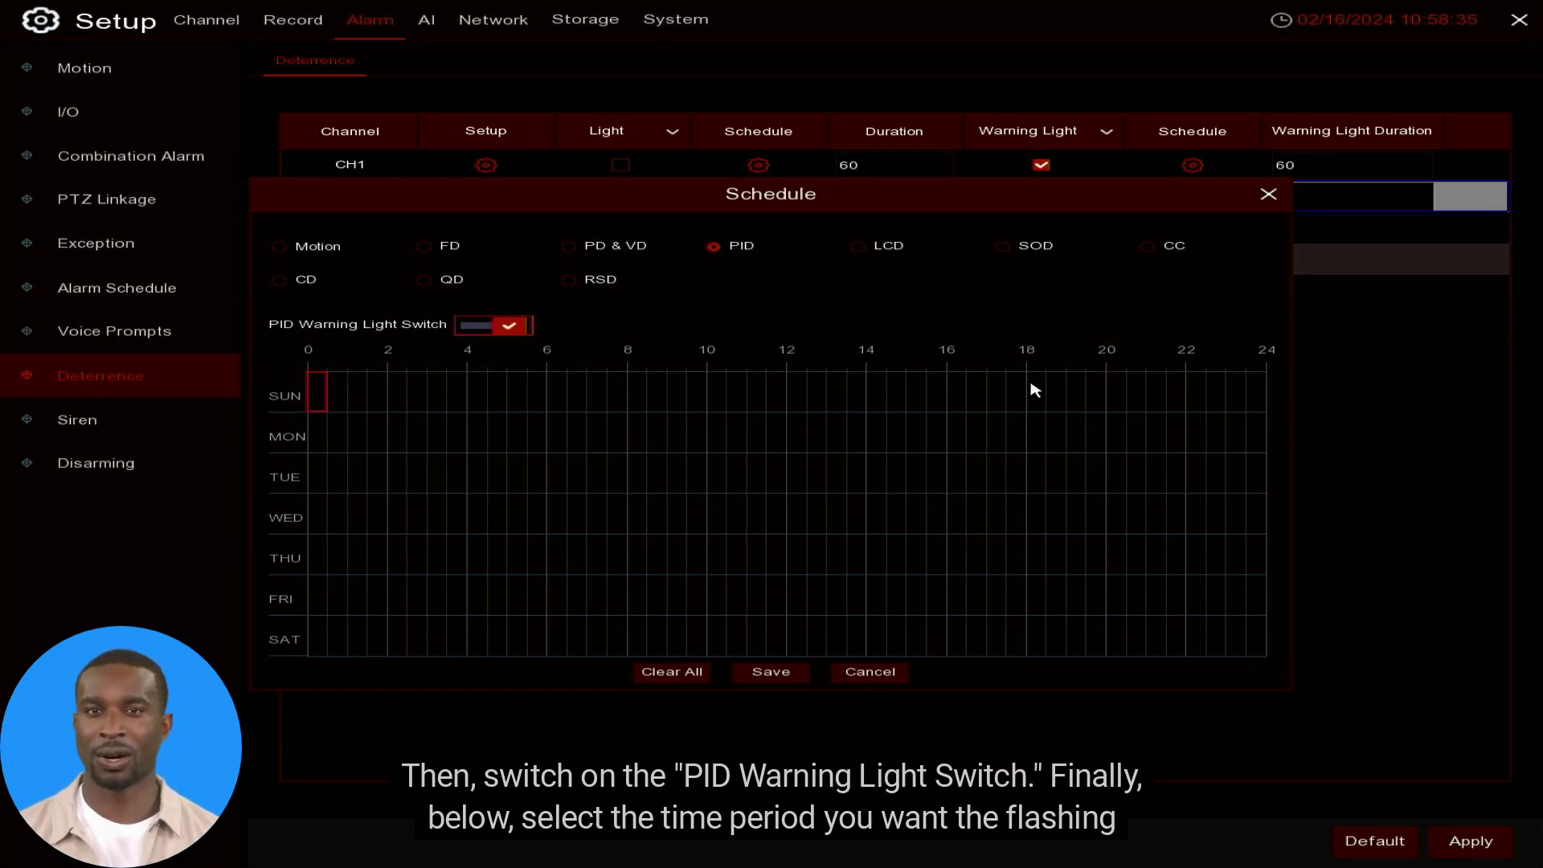
# - Mark 18:00–24:00 and 00:00–06:00 across the week and save the schedule
pyautogui.moveTo(1030, 389); pyautogui.dragTo(1267, 653)
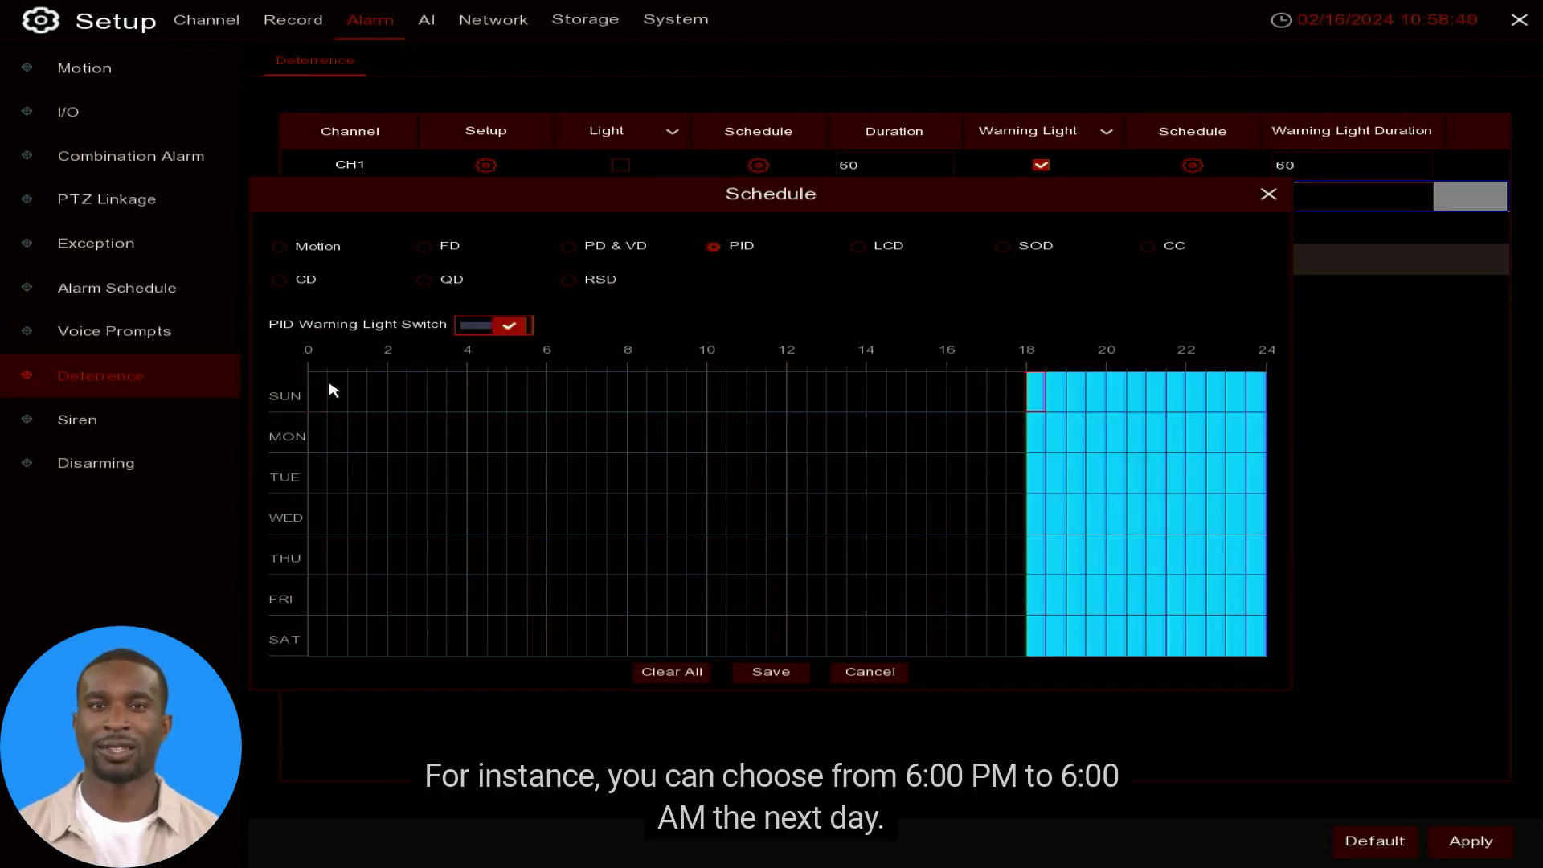
pyautogui.moveTo(318, 392); pyautogui.dragTo(541, 647)
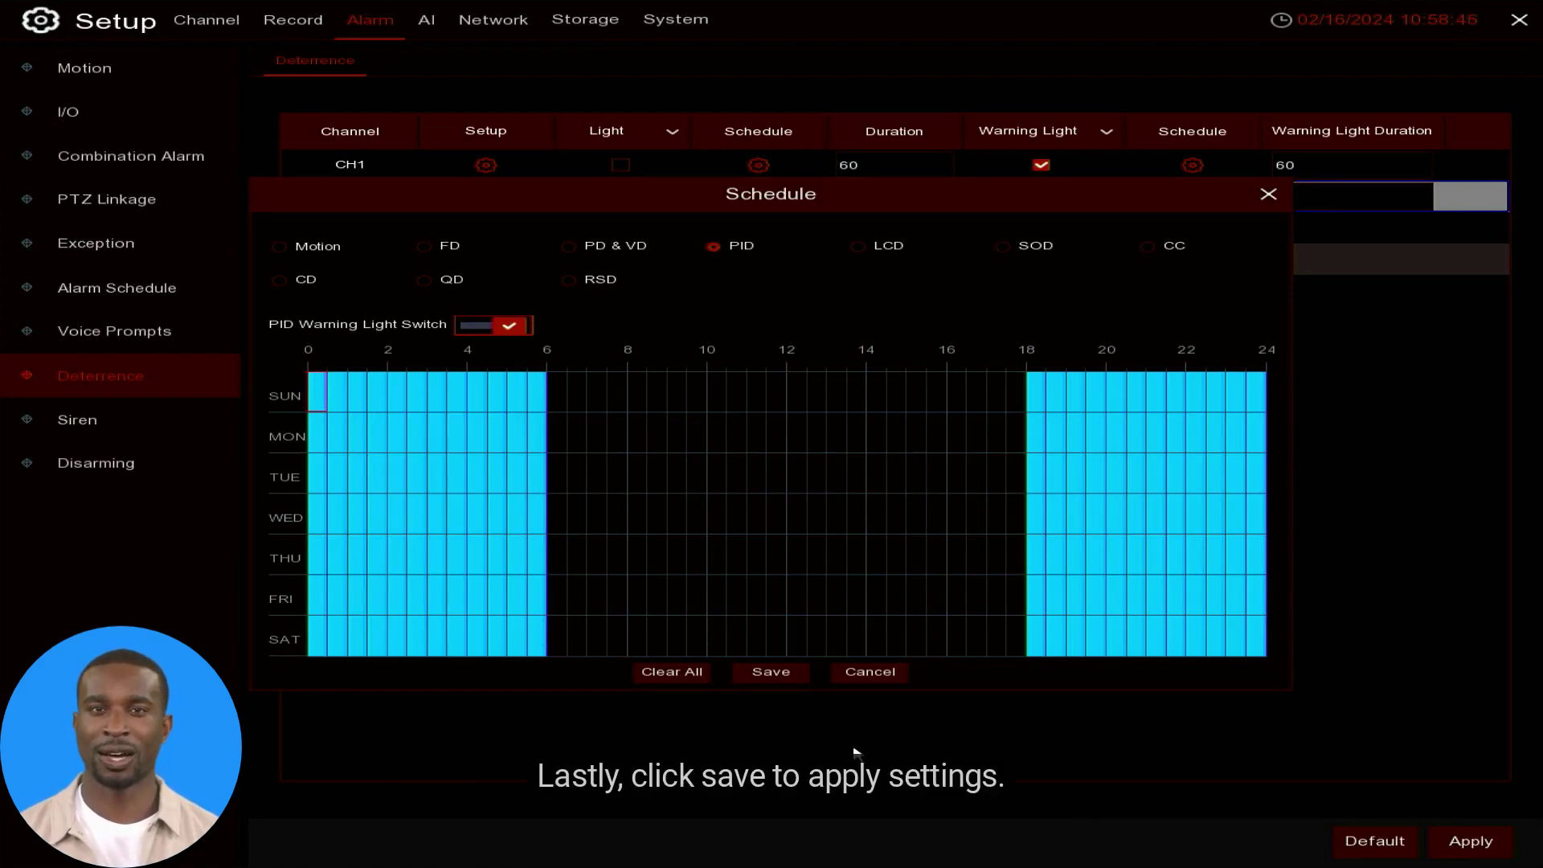
pyautogui.click(782, 679)
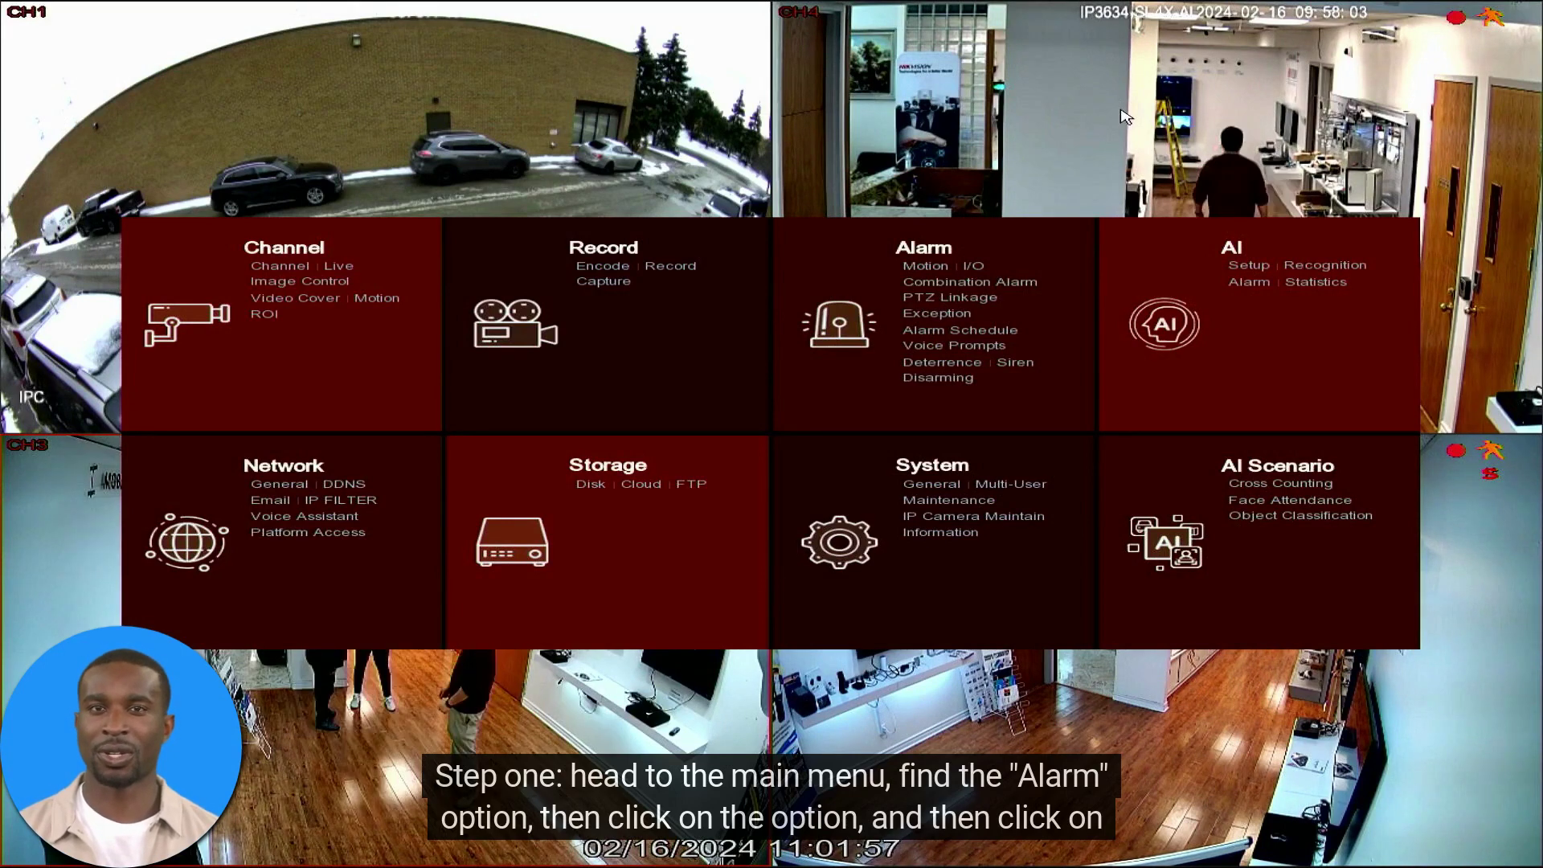
# - Open the Siren settings, select CH1 and enable its siren
pyautogui.click(929, 253)
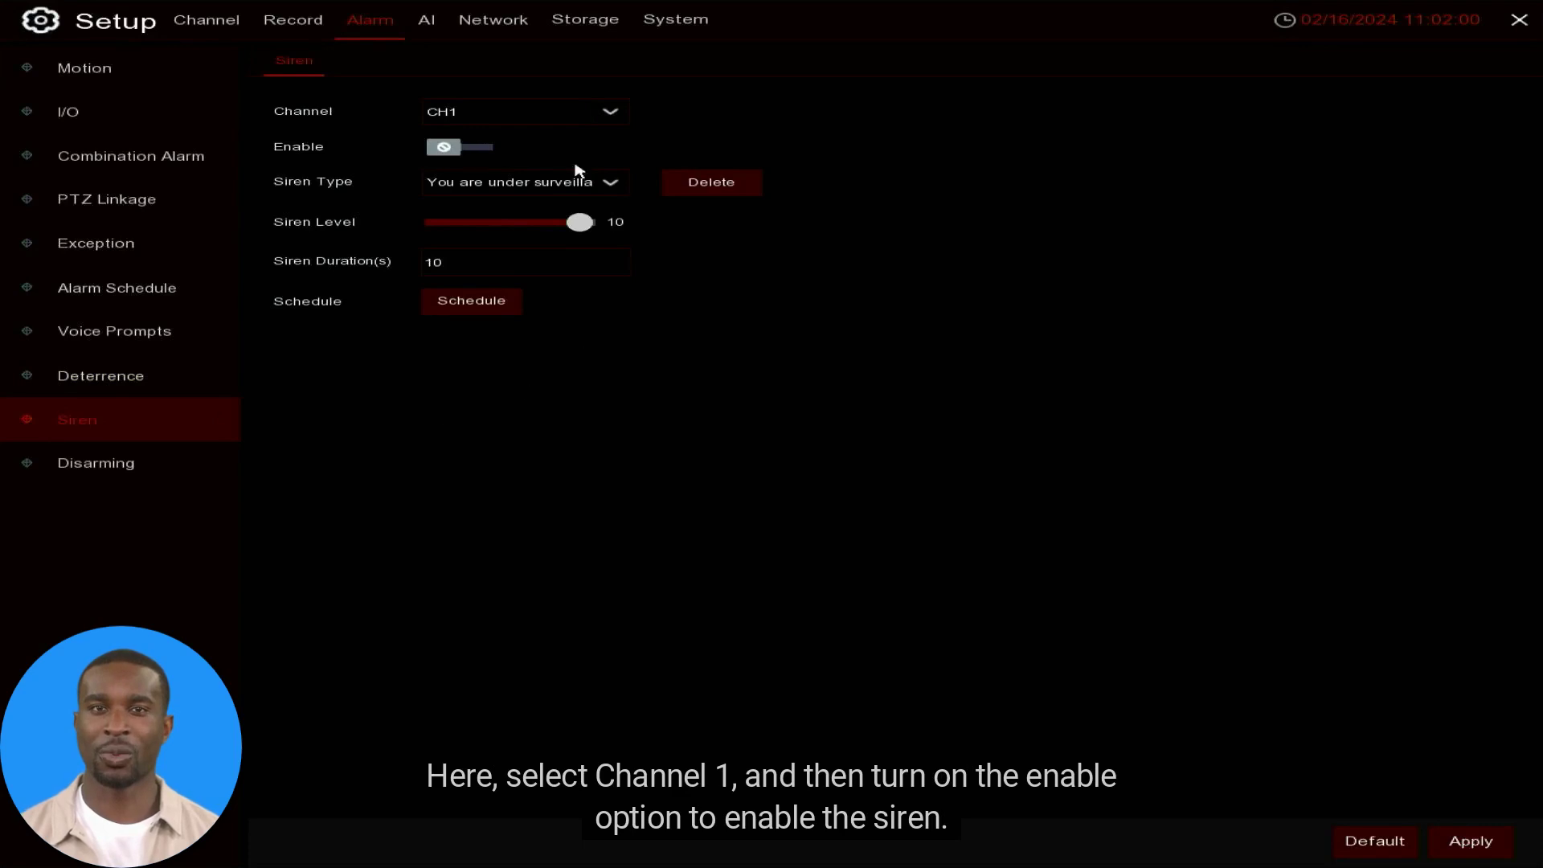
pyautogui.click(572, 111)
pyautogui.click(553, 146)
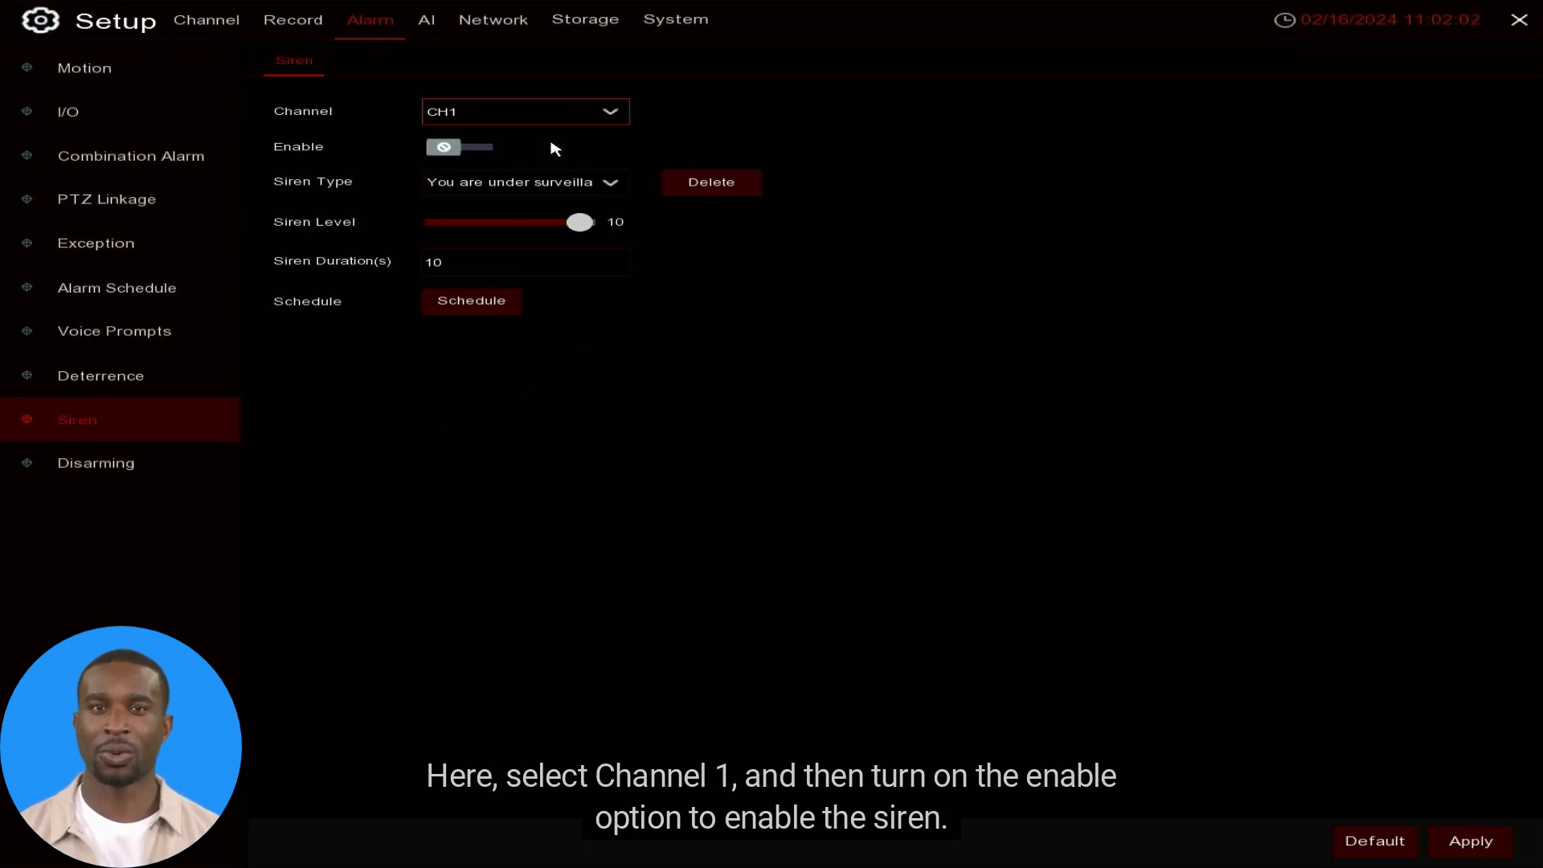
pyautogui.click(472, 150)
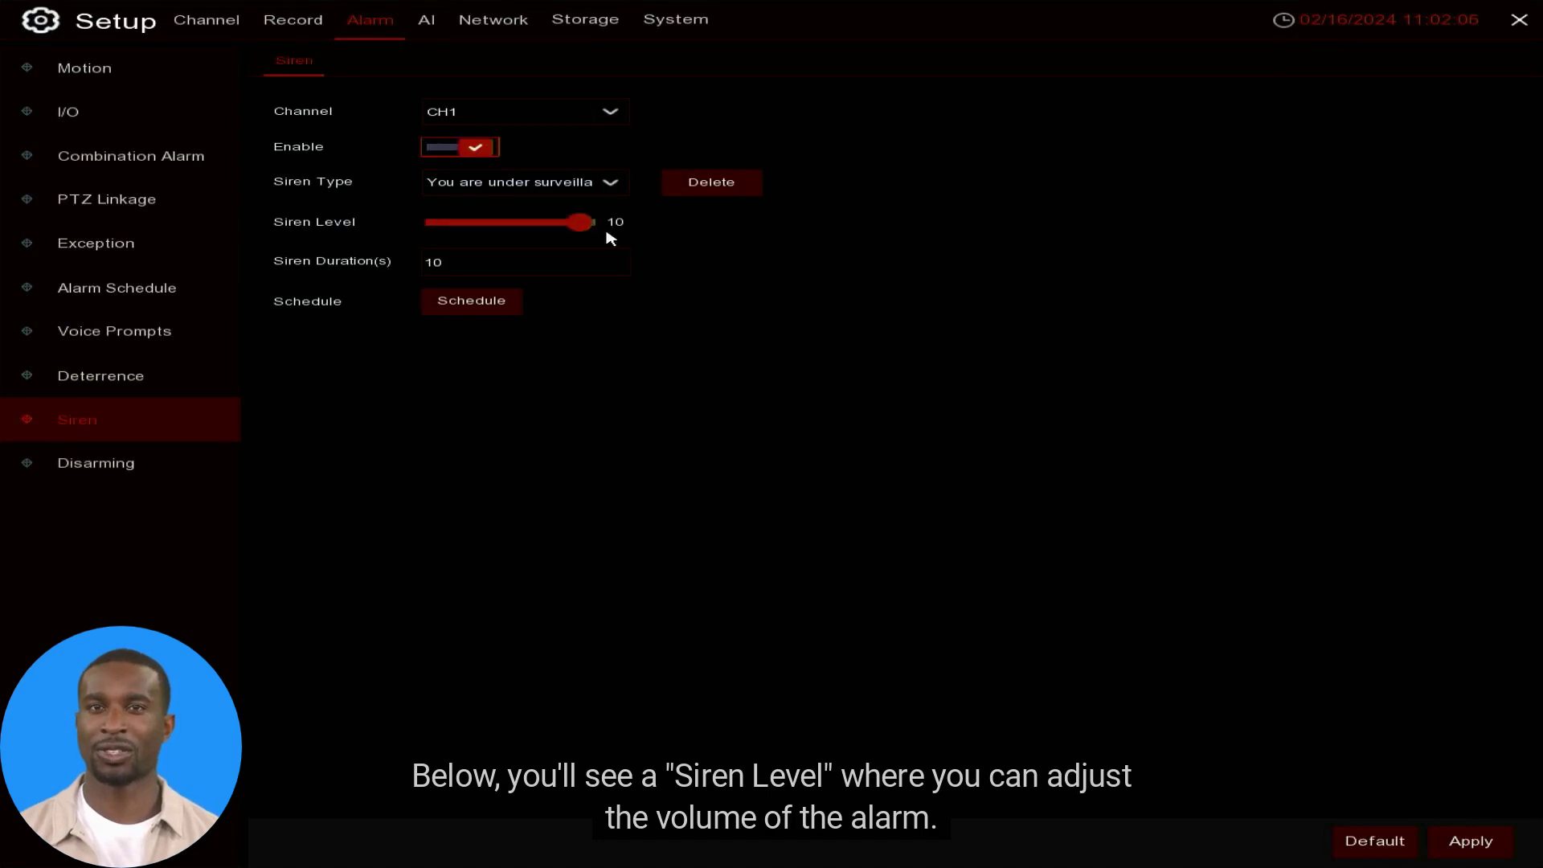
# - Switch on CH1's PID siren schedule for 18:00–24:00 and 00:00–06:00 daily, then save
pyautogui.click(482, 310)
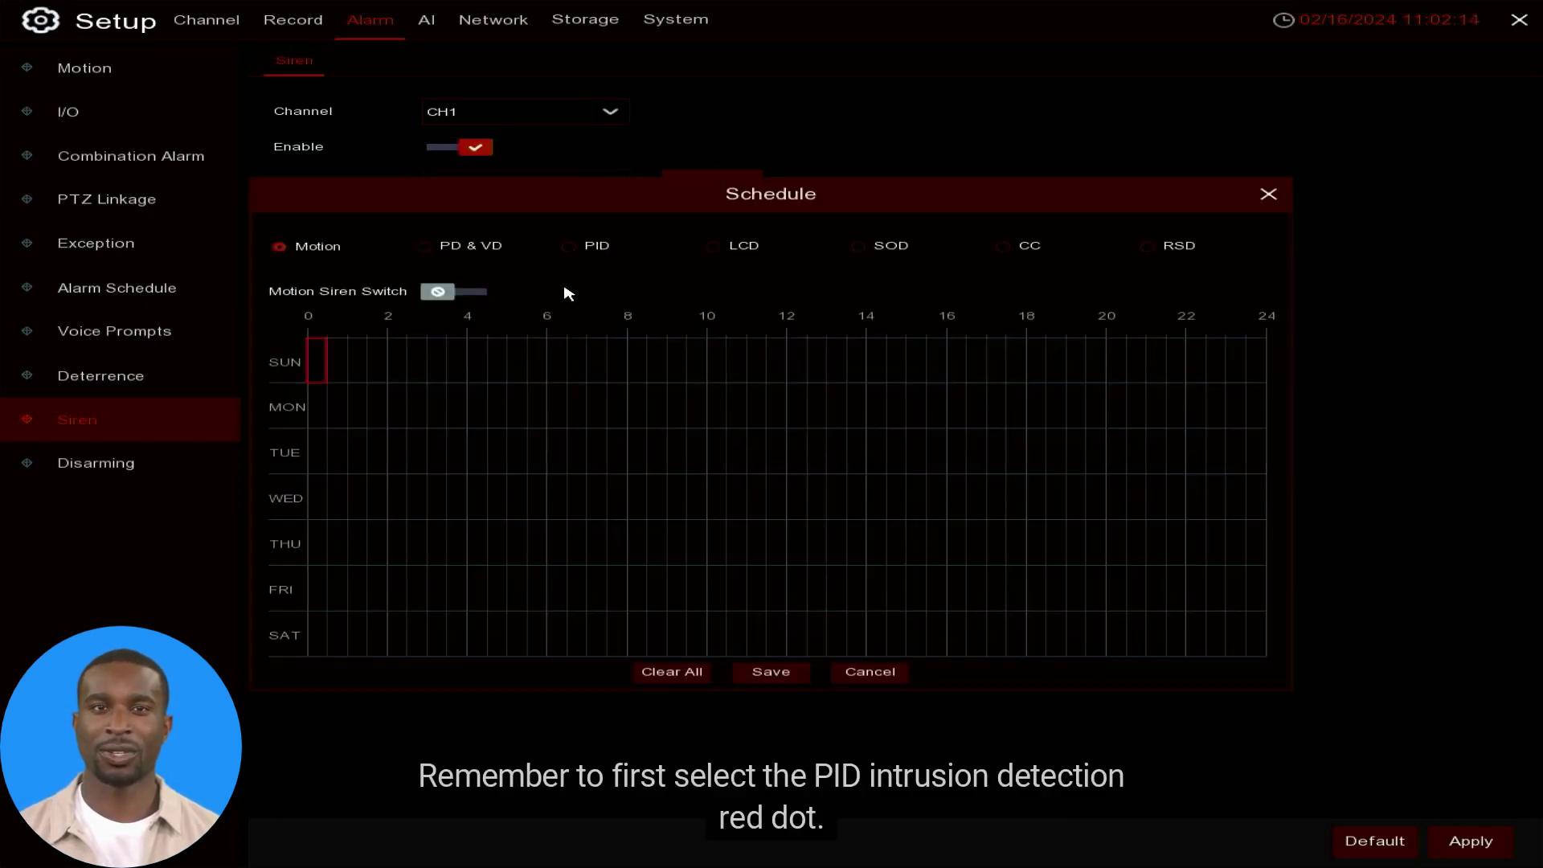
pyautogui.click(569, 247)
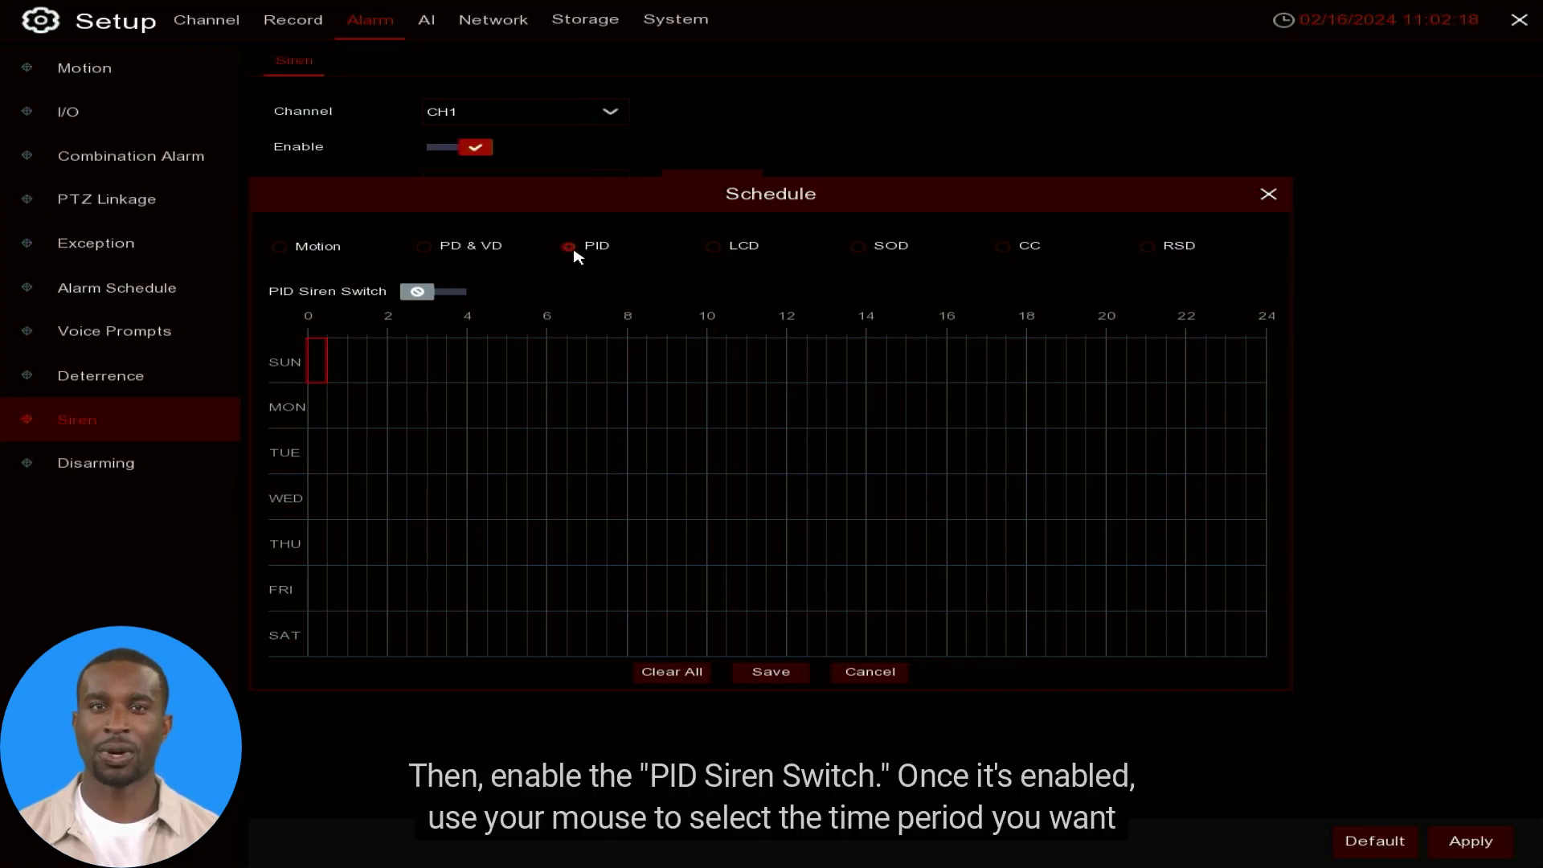
pyautogui.click(450, 292)
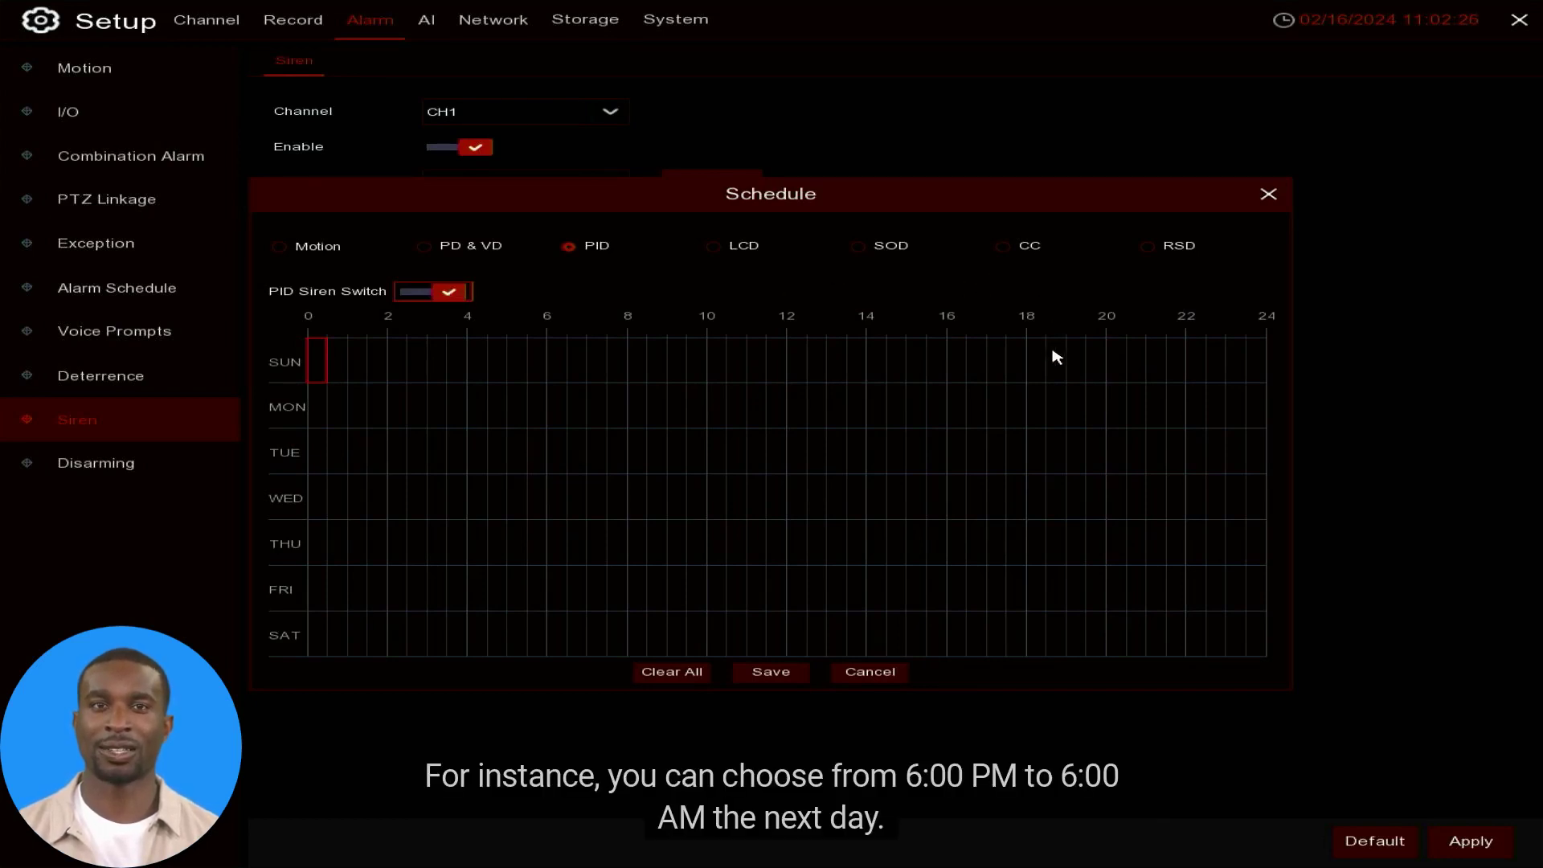
pyautogui.moveTo(1030, 355); pyautogui.dragTo(1255, 652)
pyautogui.moveTo(325, 356); pyautogui.dragTo(541, 648)
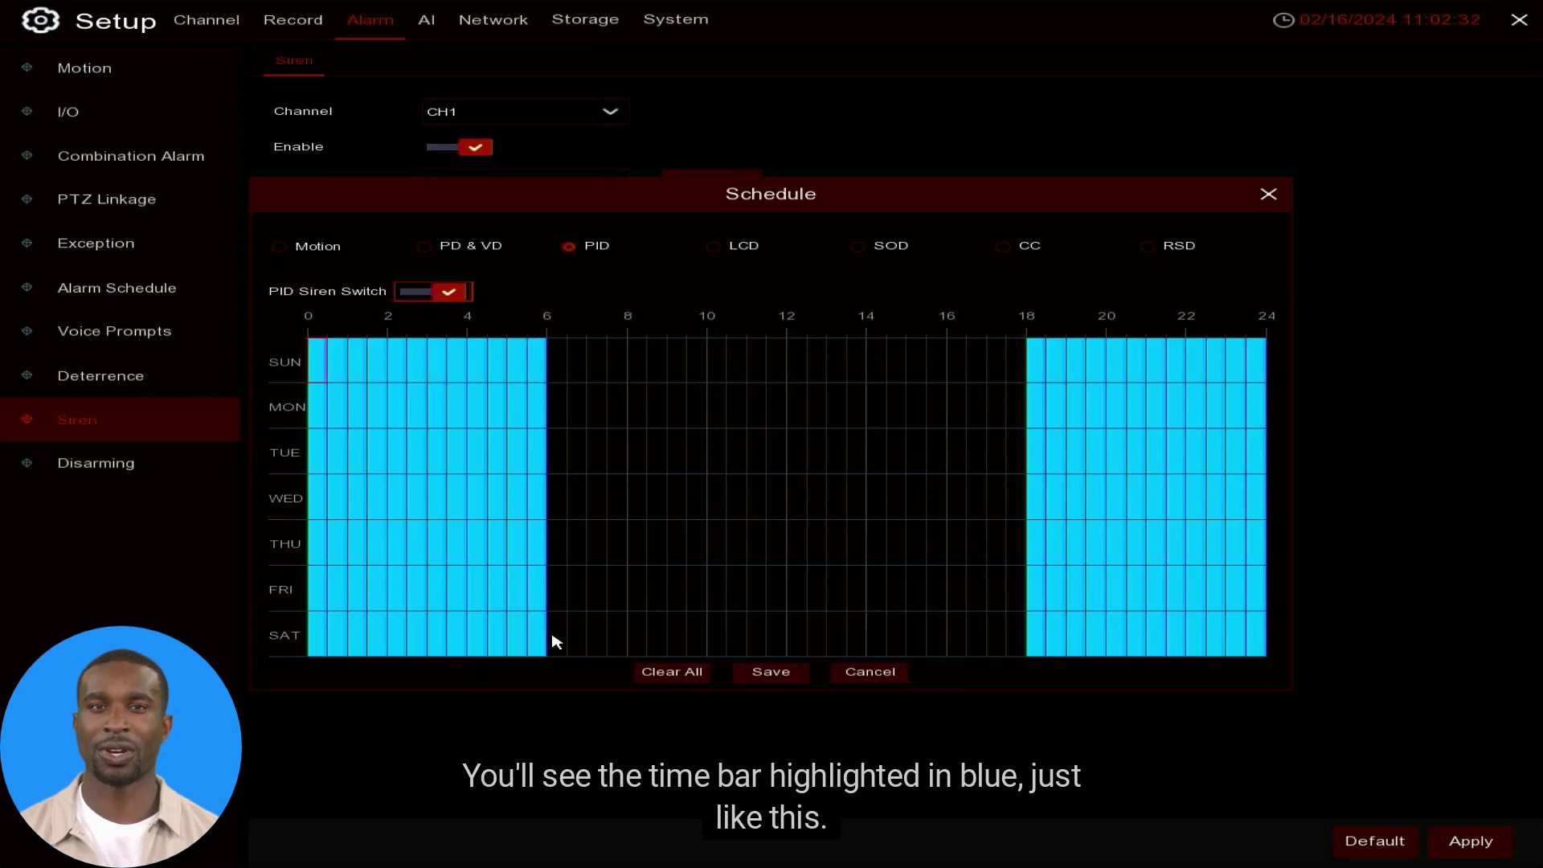
pyautogui.click(784, 683)
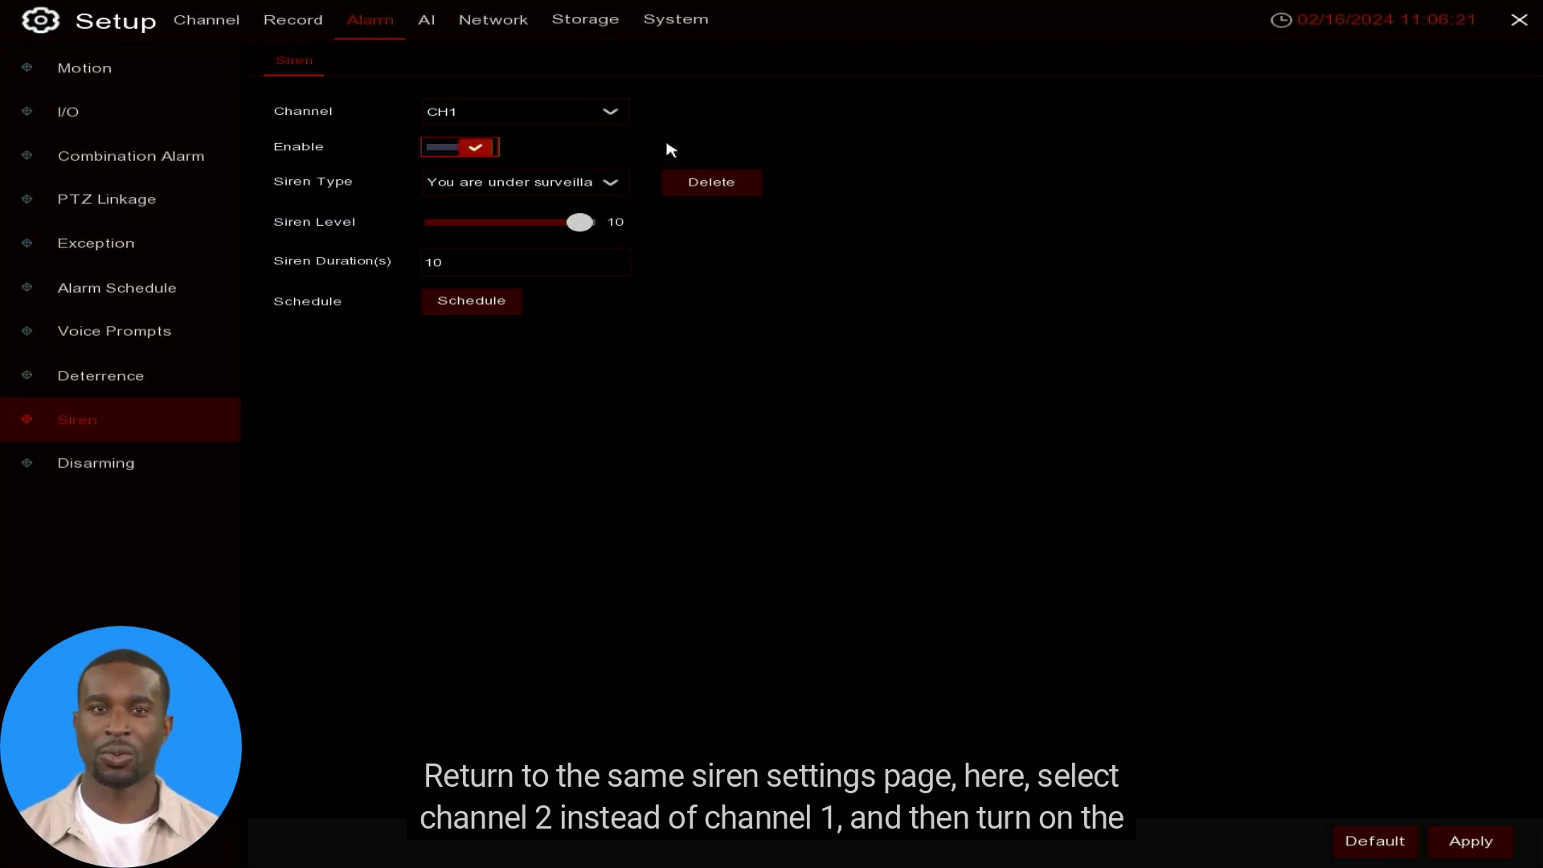
# - Select CH2 in the Siren settings, enable its siren and adjust the siren level
pyautogui.click(606, 113)
pyautogui.click(584, 158)
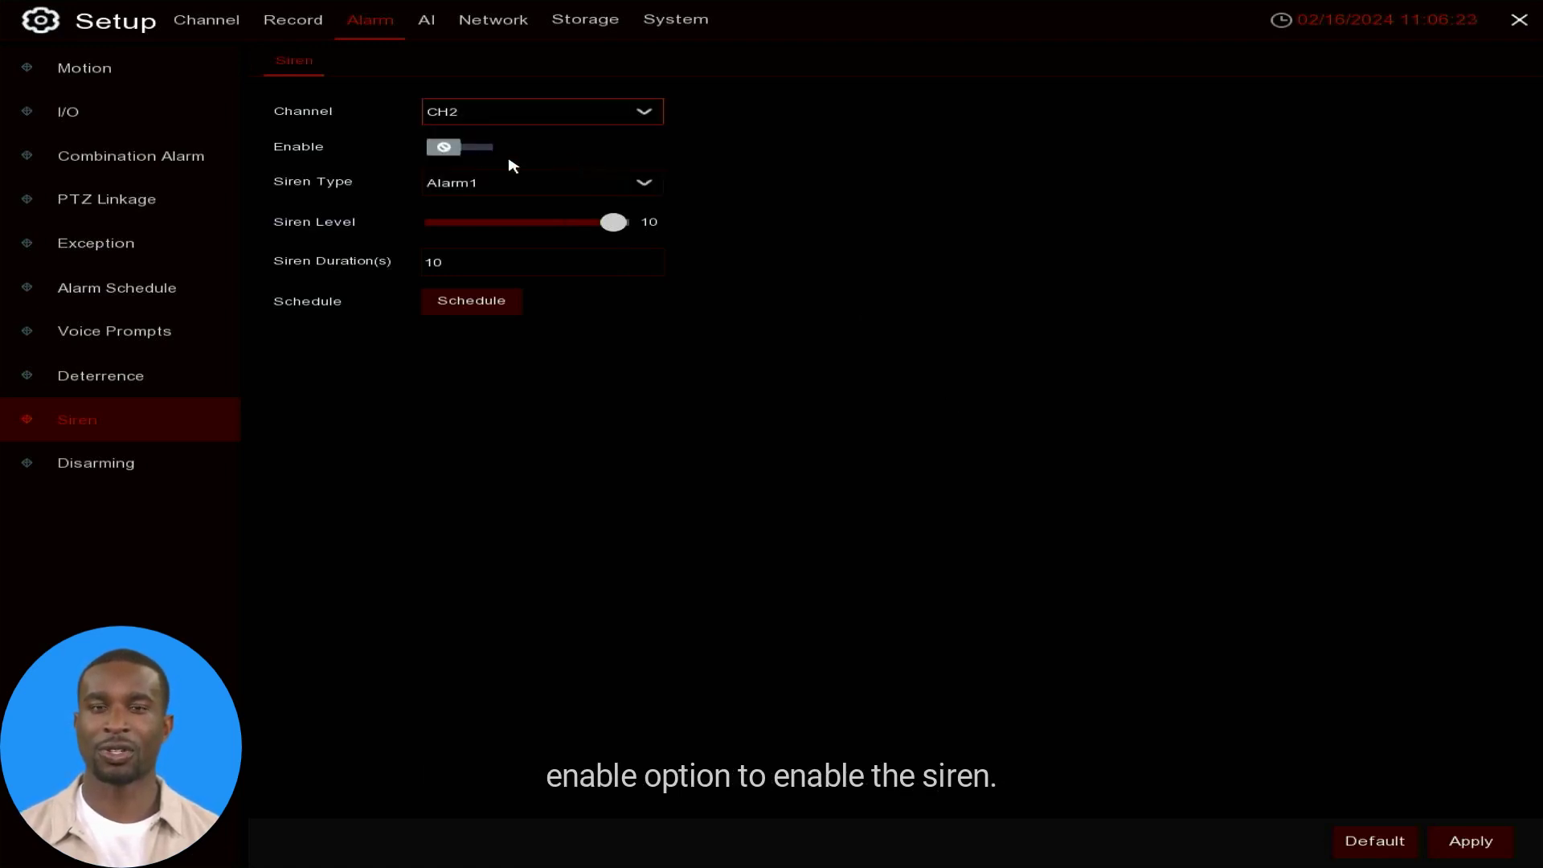
pyautogui.click(480, 148)
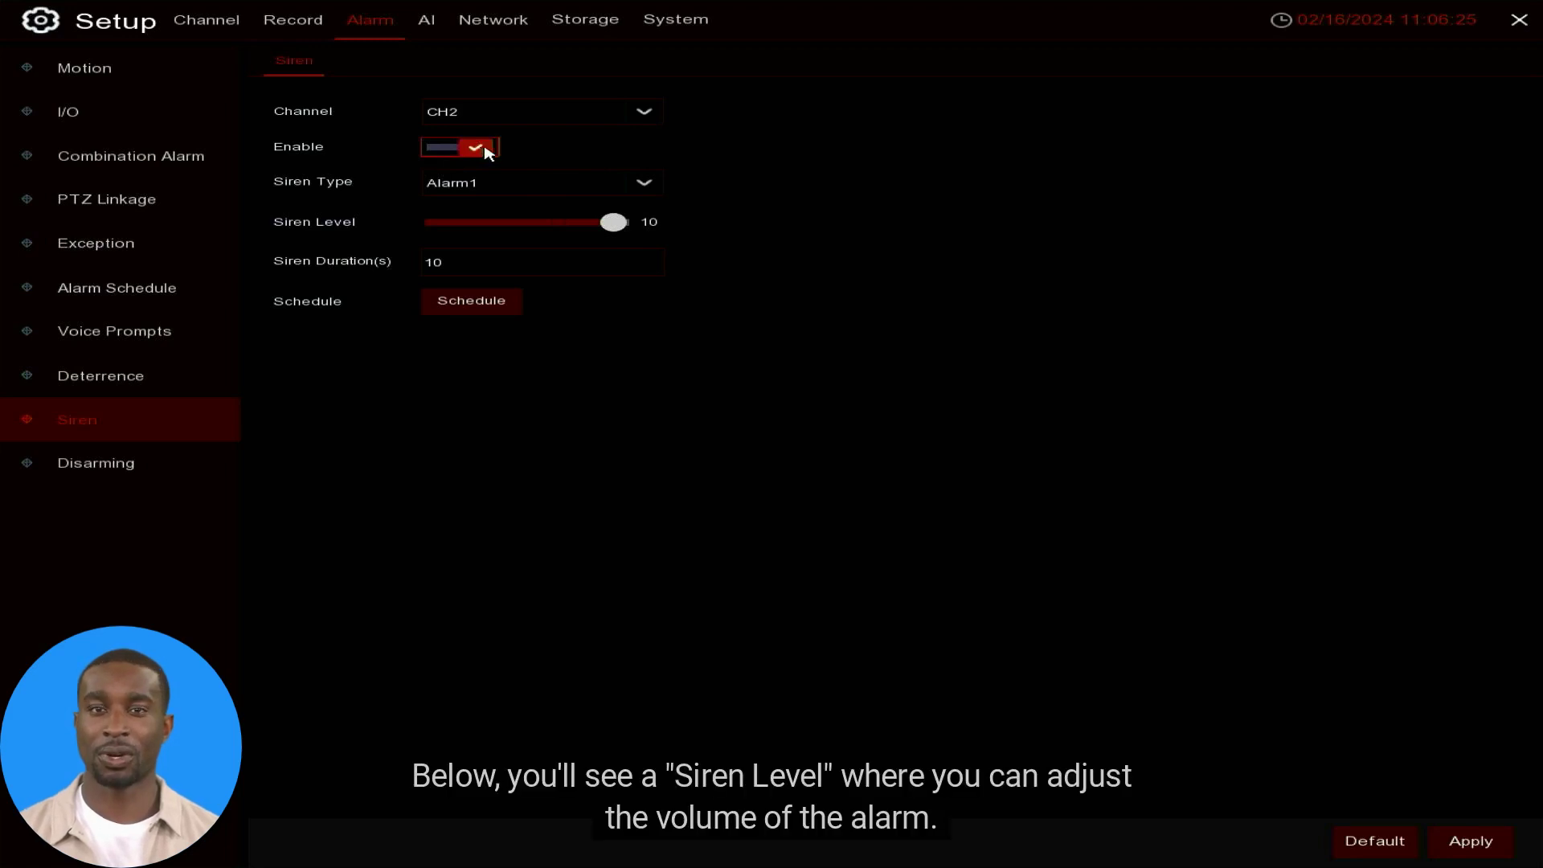
pyautogui.moveTo(613, 222); pyautogui.dragTo(665, 244)
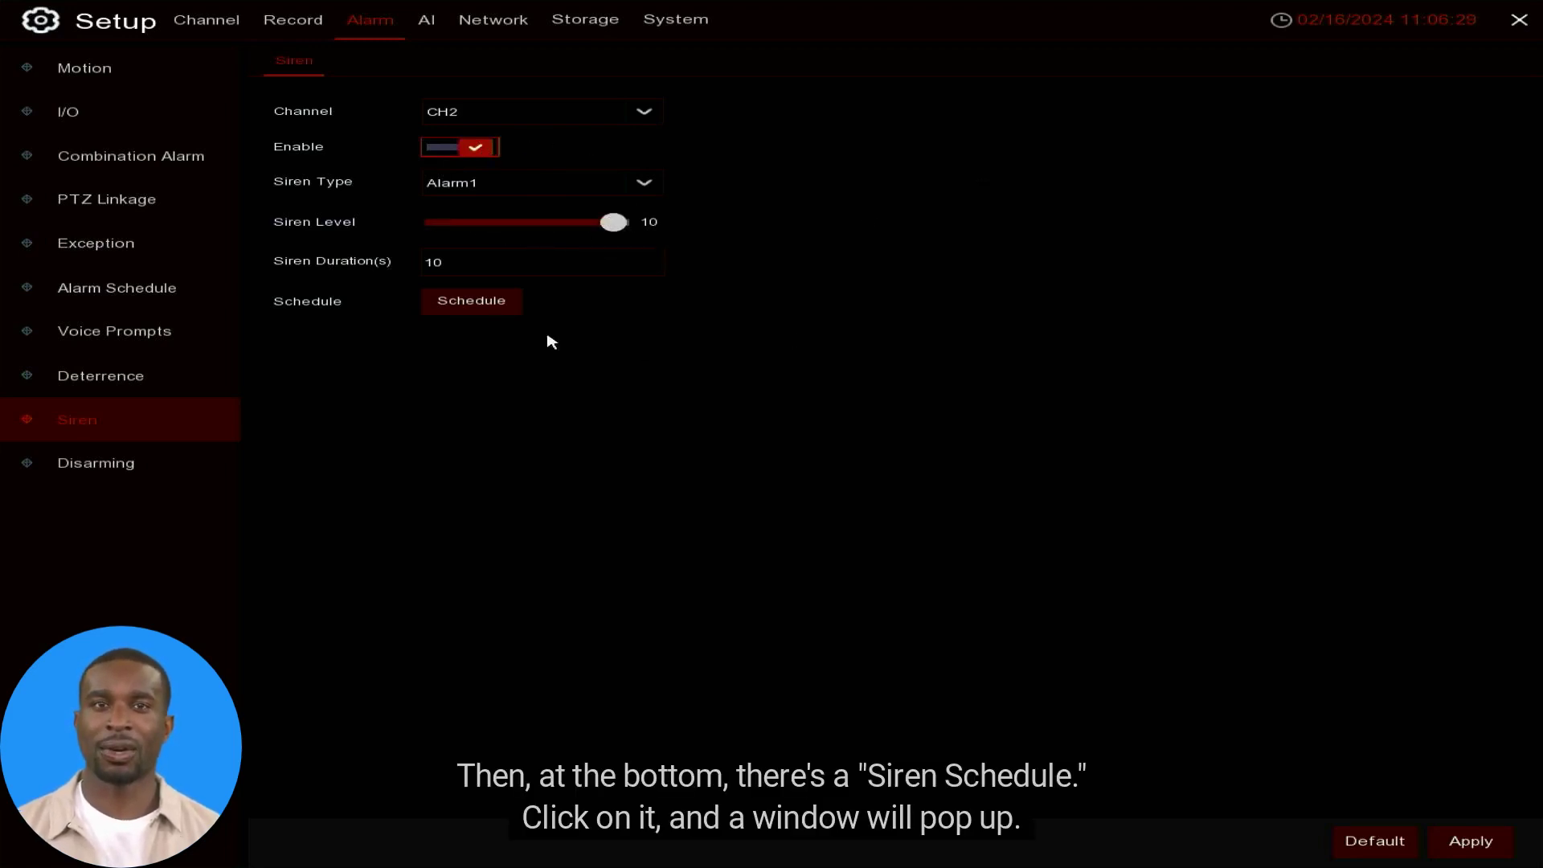
# - Switch on CH2's PID siren schedule for 18:00–24:00 and 00:00–06:00 daily, then save
pyautogui.click(486, 313)
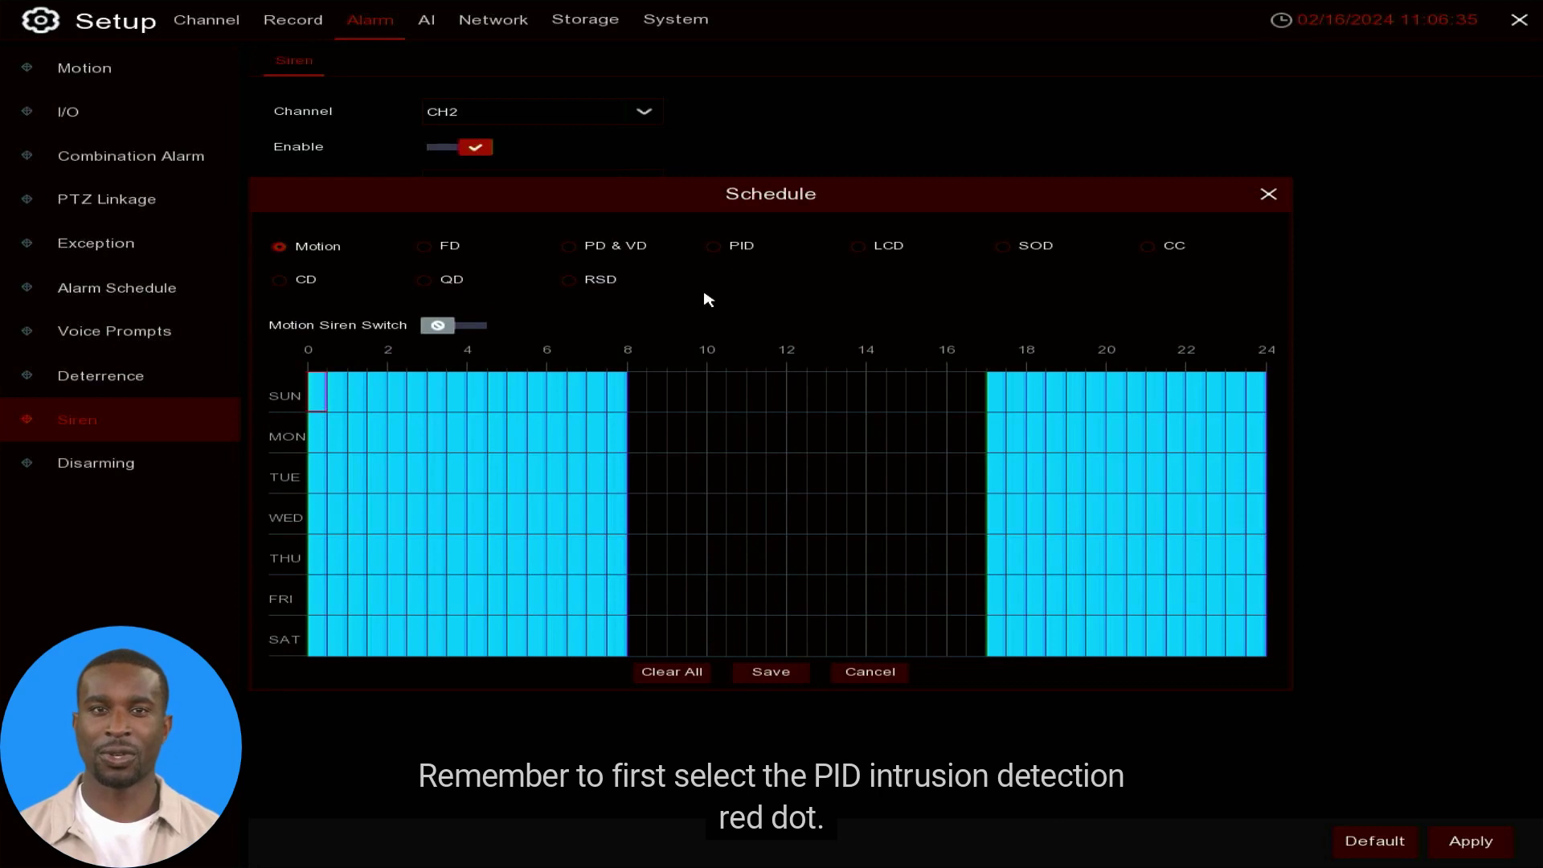
pyautogui.click(712, 249)
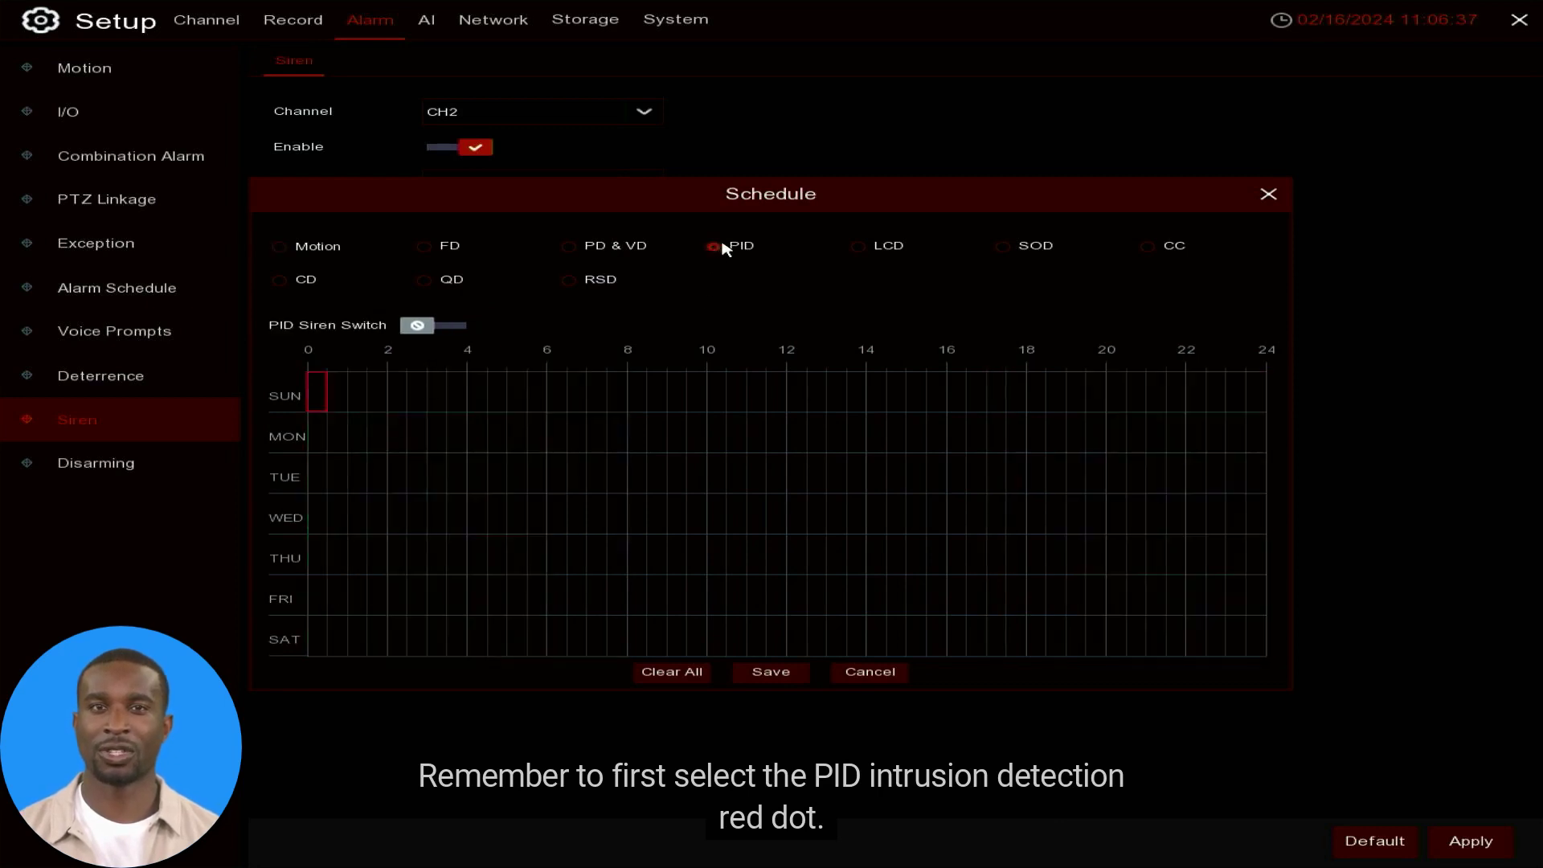
pyautogui.click(441, 326)
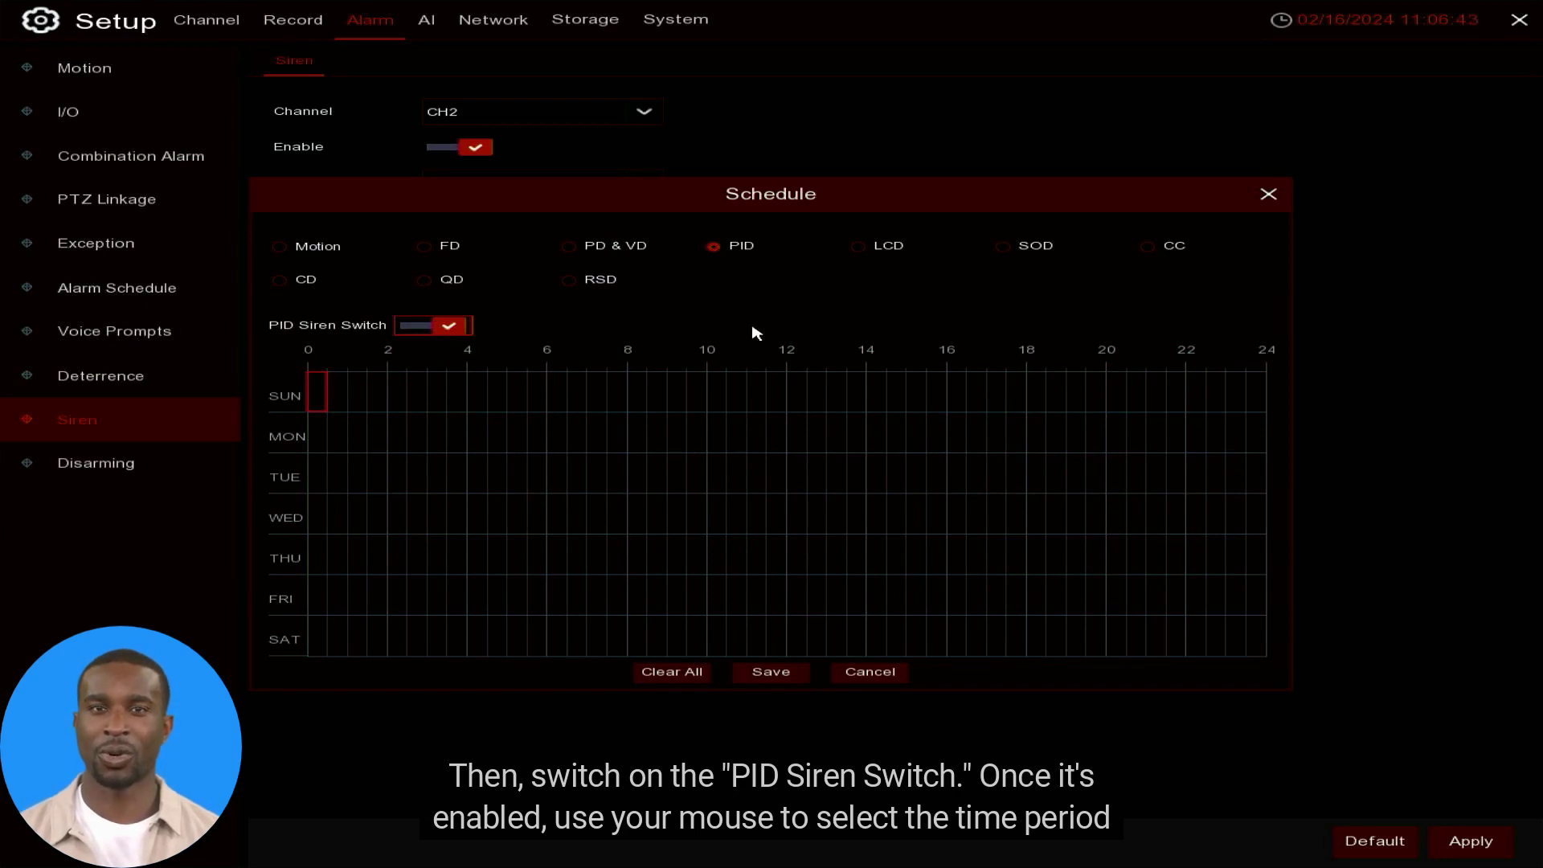
pyautogui.moveTo(1037, 395); pyautogui.dragTo(1258, 651)
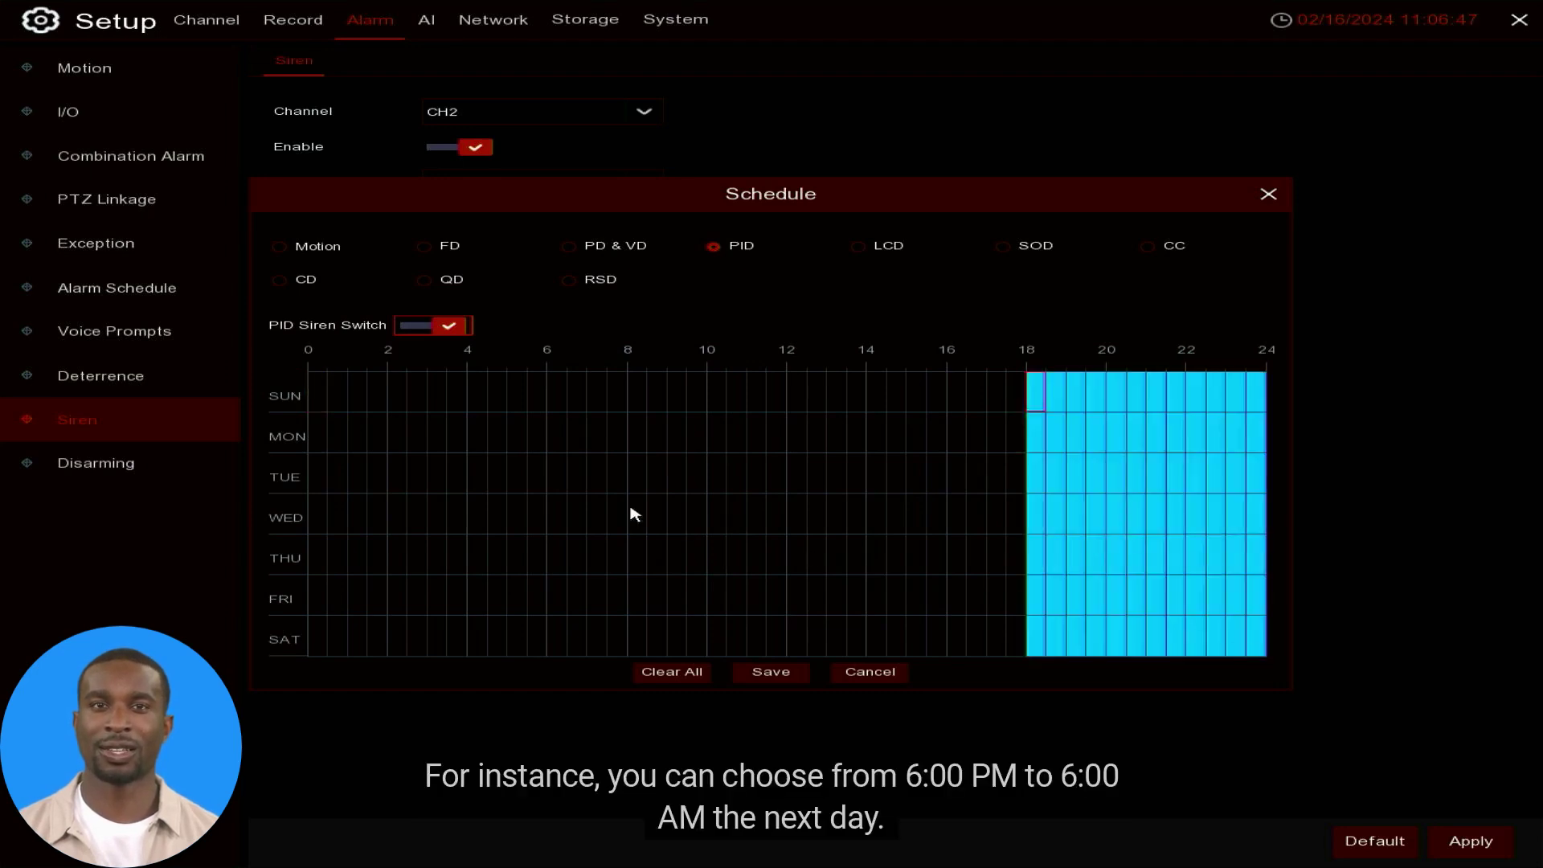
pyautogui.moveTo(318, 396); pyautogui.dragTo(542, 648)
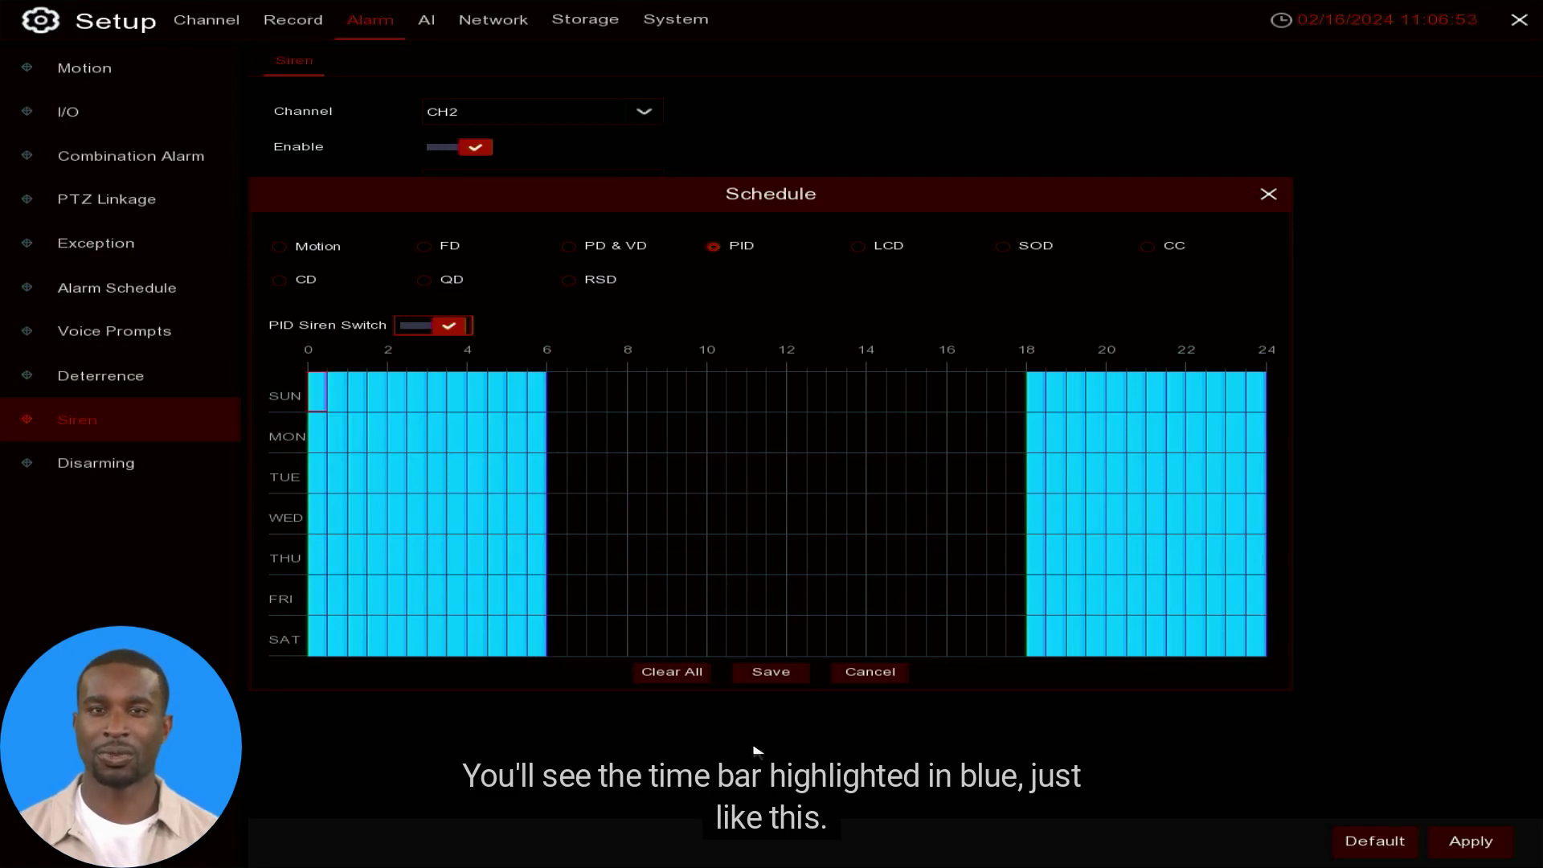
pyautogui.click(766, 674)
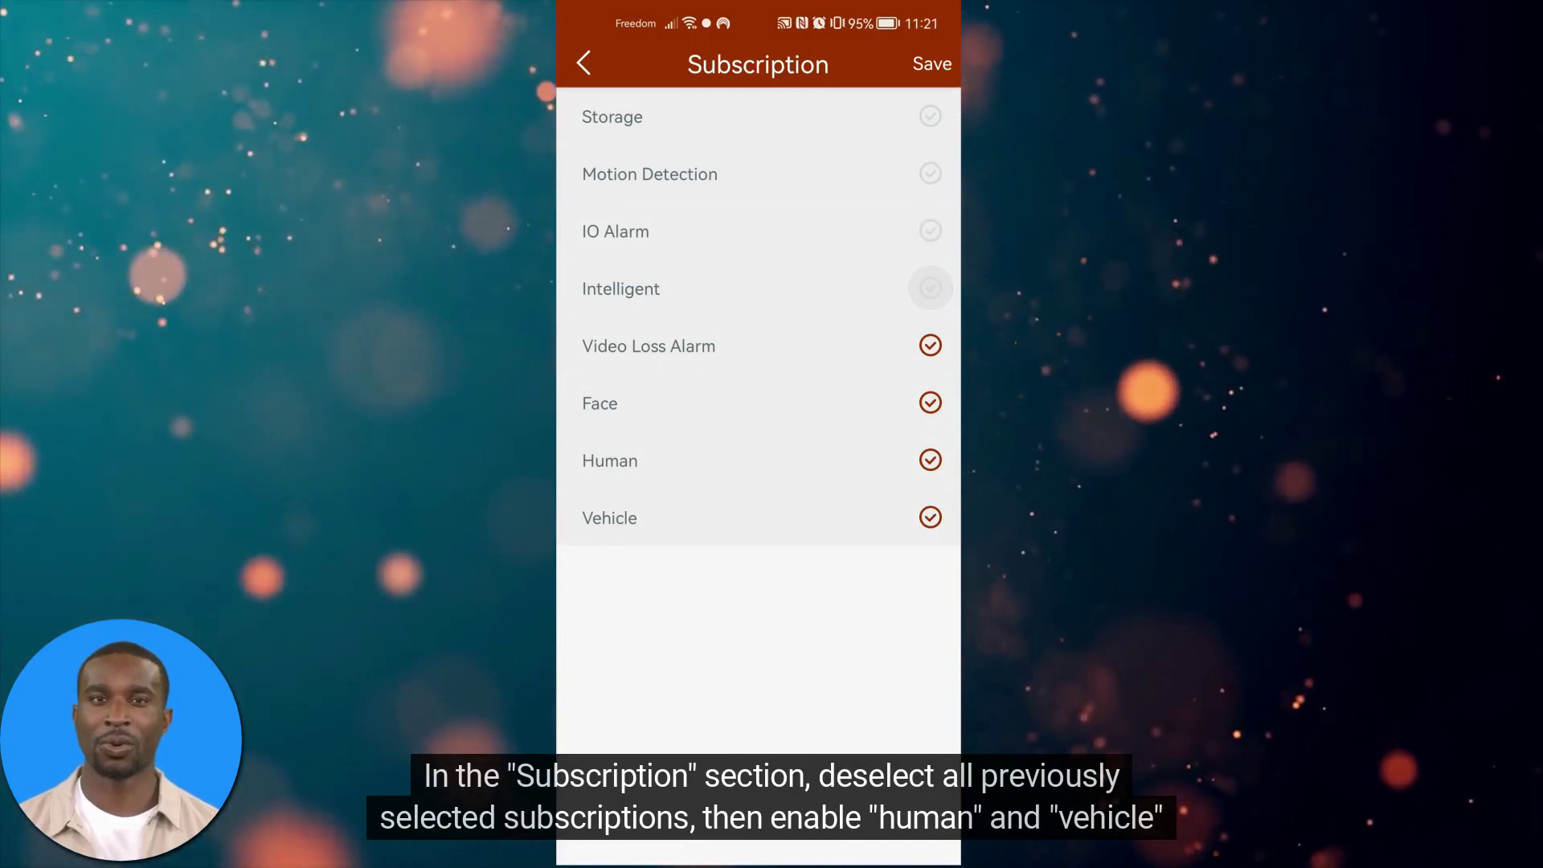
# - Unsubscribe from Face alerts and save, leaving only Human and Vehicle push subscriptions
pyautogui.click(930, 402)
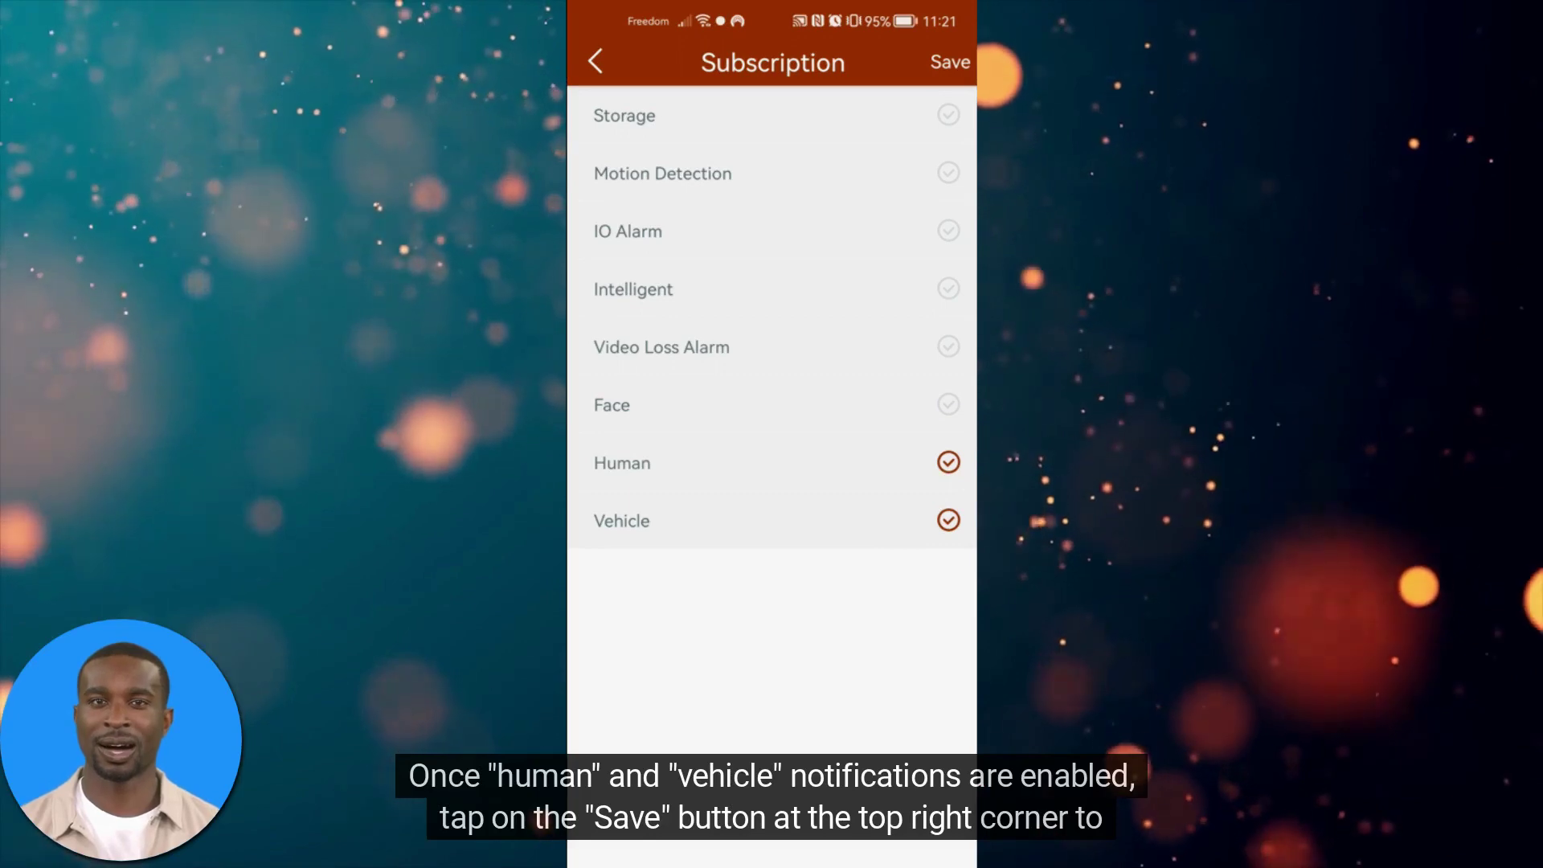
pyautogui.click(949, 62)
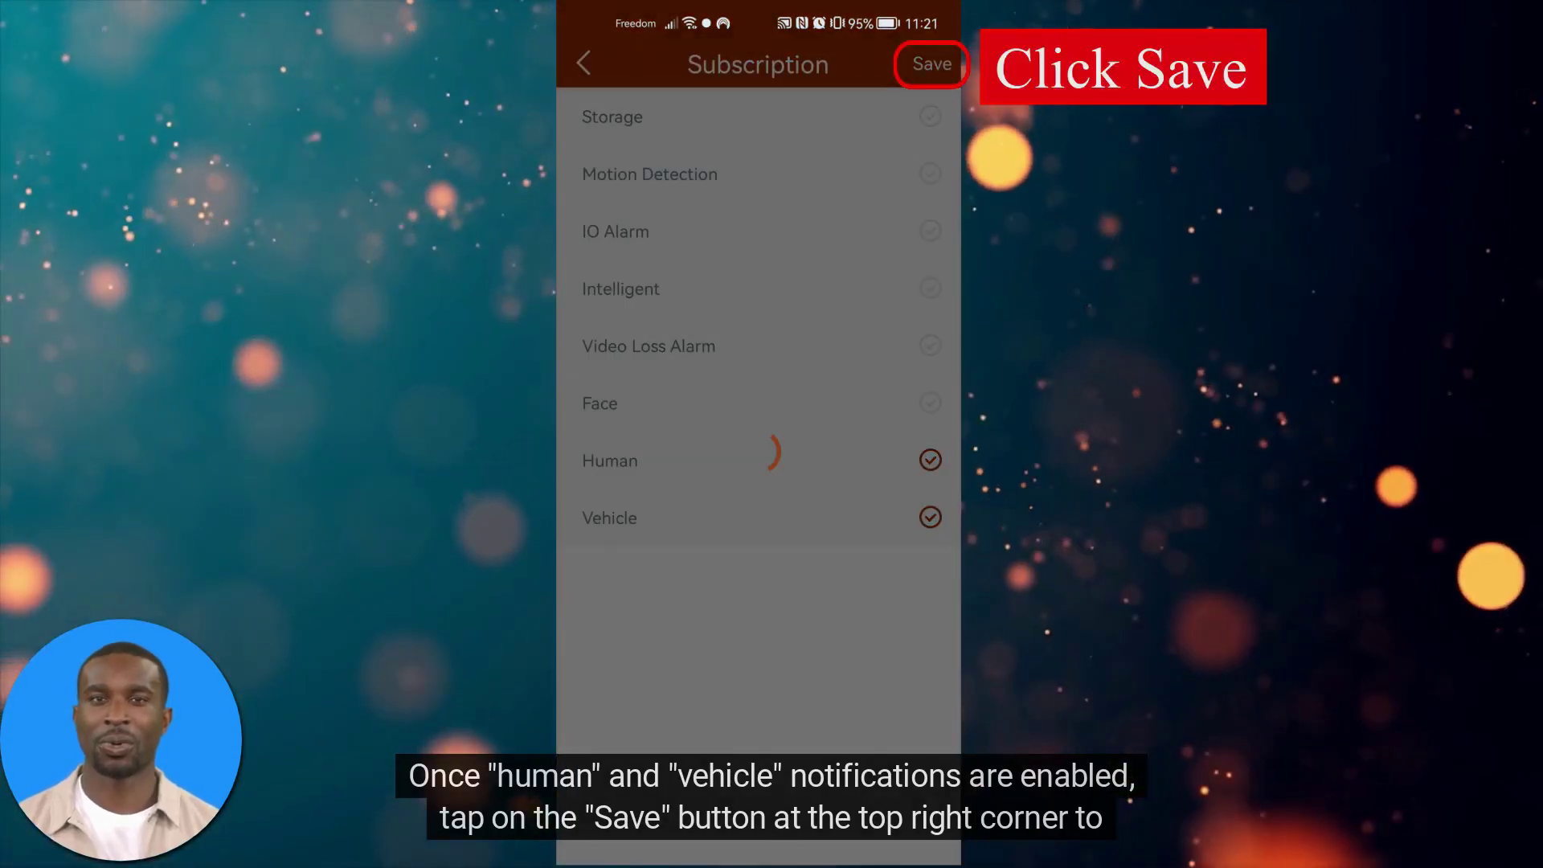